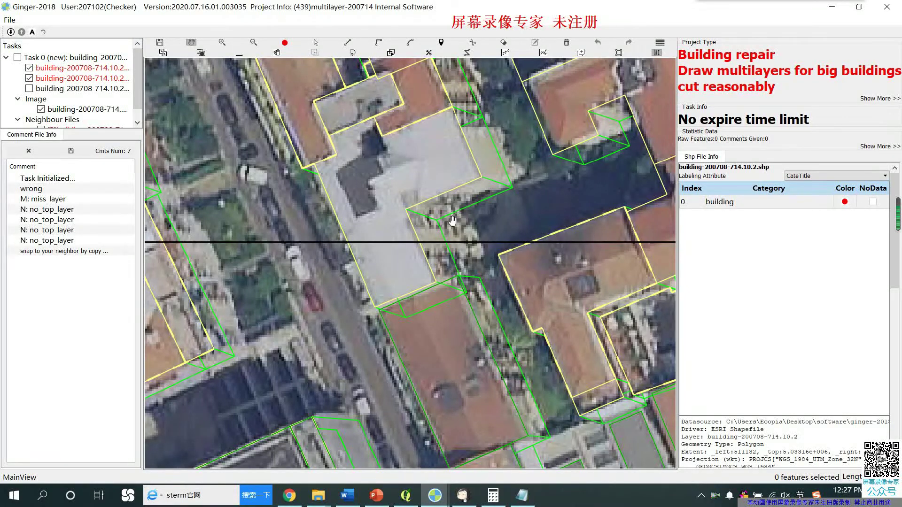
# Step: Examine the boundary between the white-roofed building and the red-roofed building south of it, including the surrounding block
pyautogui.scroll(-1, 446, 217)
pyautogui.scroll(2, 484, 272)
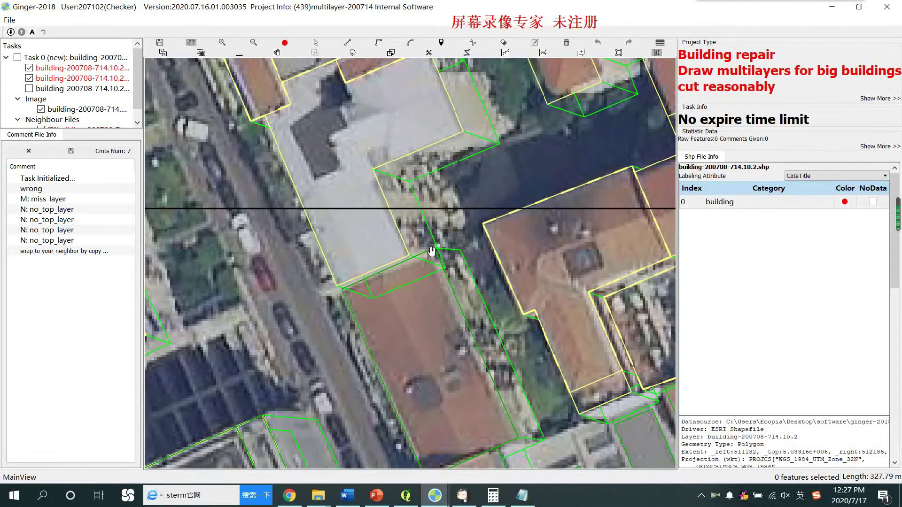
pyautogui.press('Escape')
pyautogui.click(364, 244)
pyautogui.scroll(2, 426, 266)
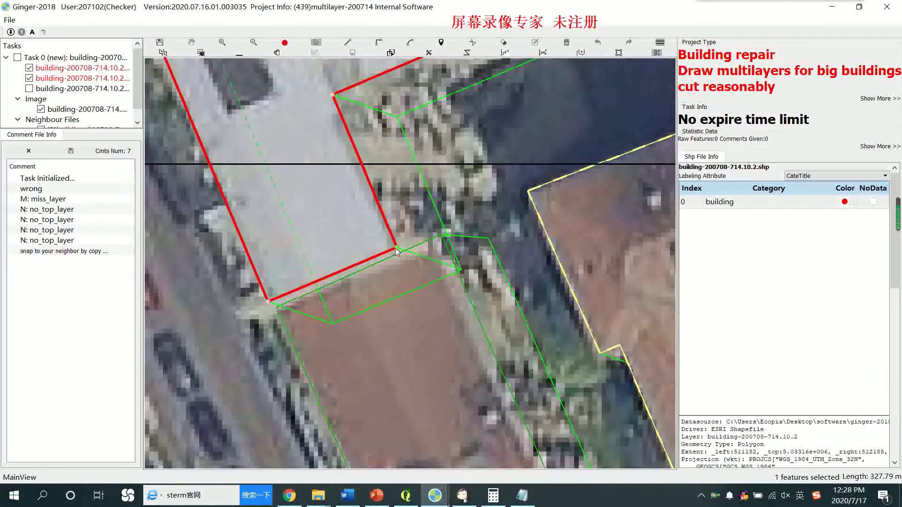
pyautogui.click(472, 337)
pyautogui.press('space')
pyautogui.scroll(-4, 480, 246)
pyautogui.moveTo(511, 138); pyautogui.dragTo(435, 310)
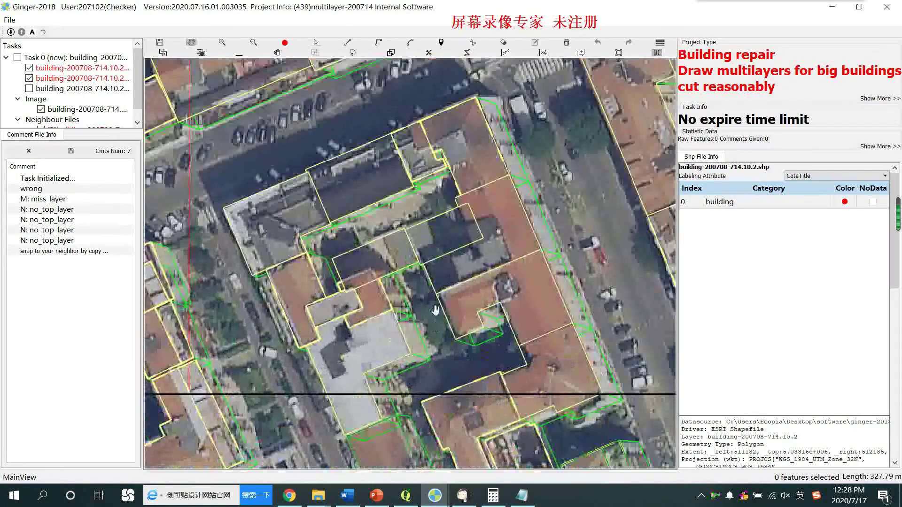
pyautogui.scroll(-2, 436, 309)
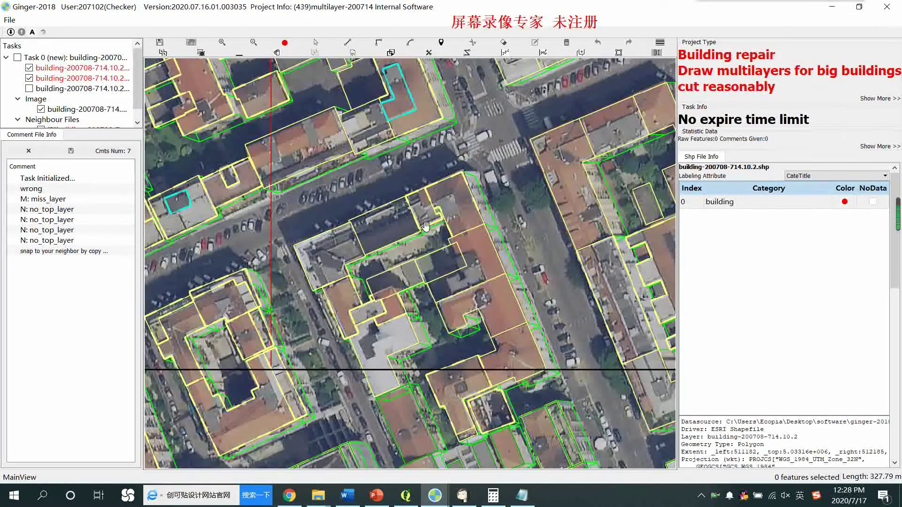
pyautogui.scroll(2, 413, 384)
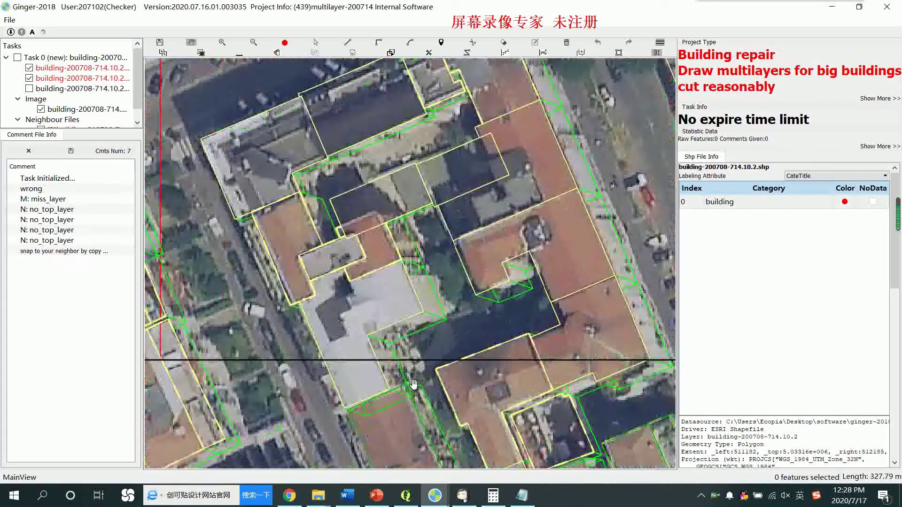
pyautogui.scroll(4, 414, 385)
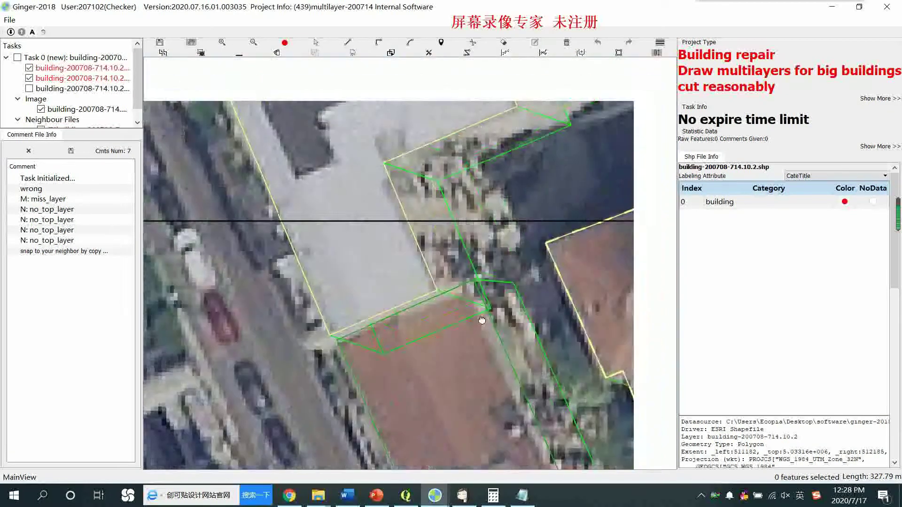
# Step: Set the building vector from the large red-roofed building and apply it to the white-roofed building north of it
pyautogui.press('Escape')
pyautogui.click(479, 404)
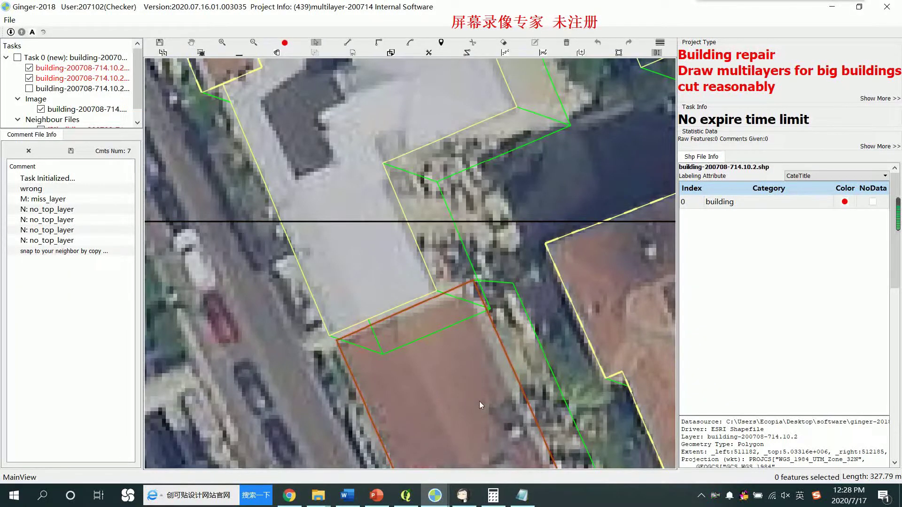
pyautogui.press('v')
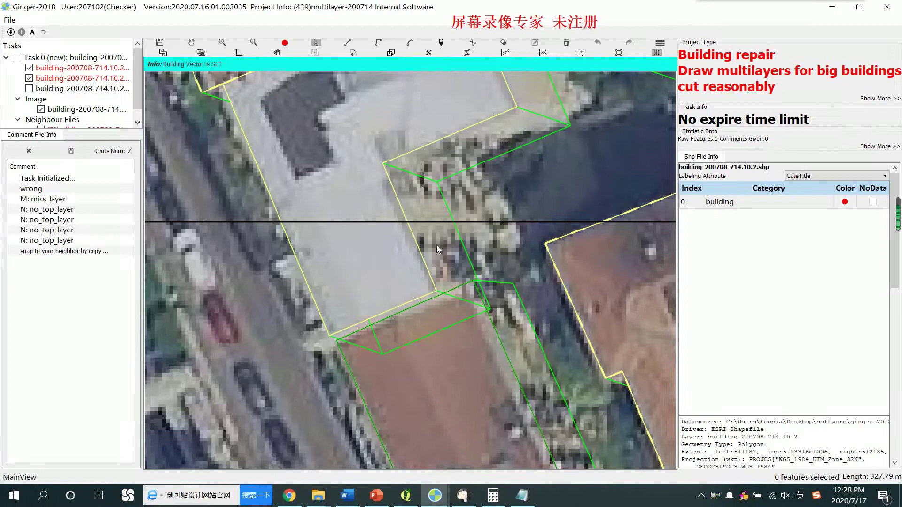
pyautogui.click(366, 266)
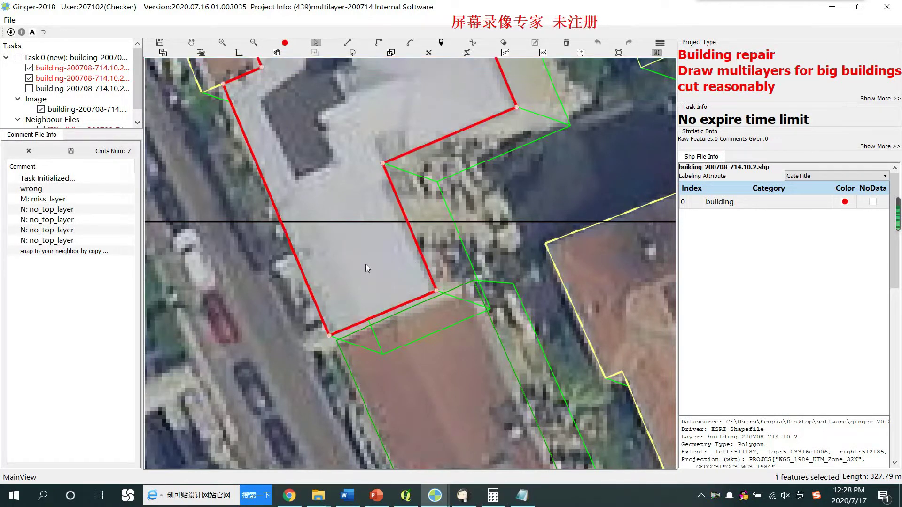
pyautogui.scroll(-3, 450, 347)
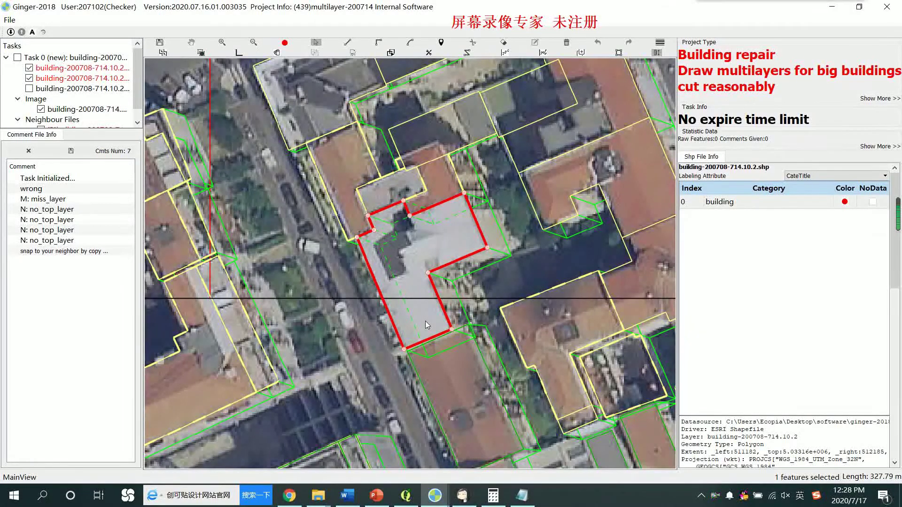
pyautogui.press('Escape')
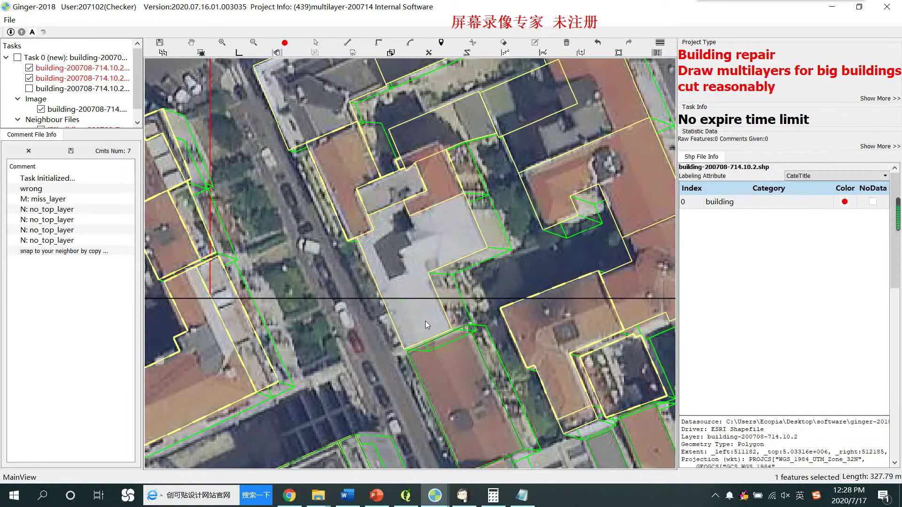
pyautogui.scroll(-1, 436, 278)
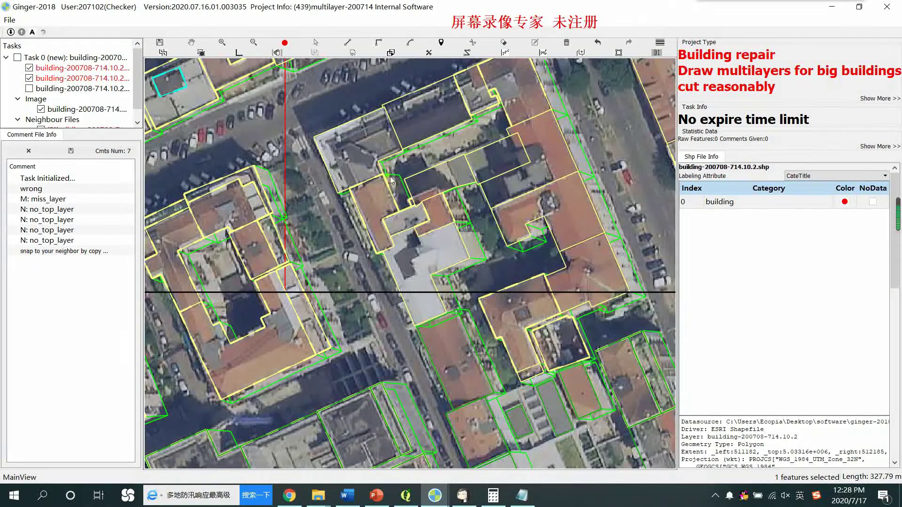
pyautogui.scroll(5, 414, 269)
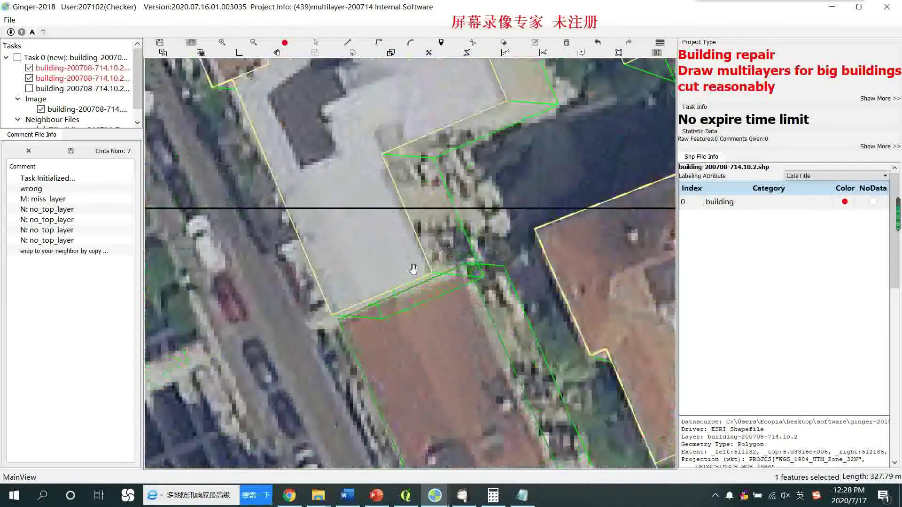
# Step: Move the two southern corners of the white-roofed building's outline outward toward the adjoining red-roofed building
pyautogui.click(410, 289)
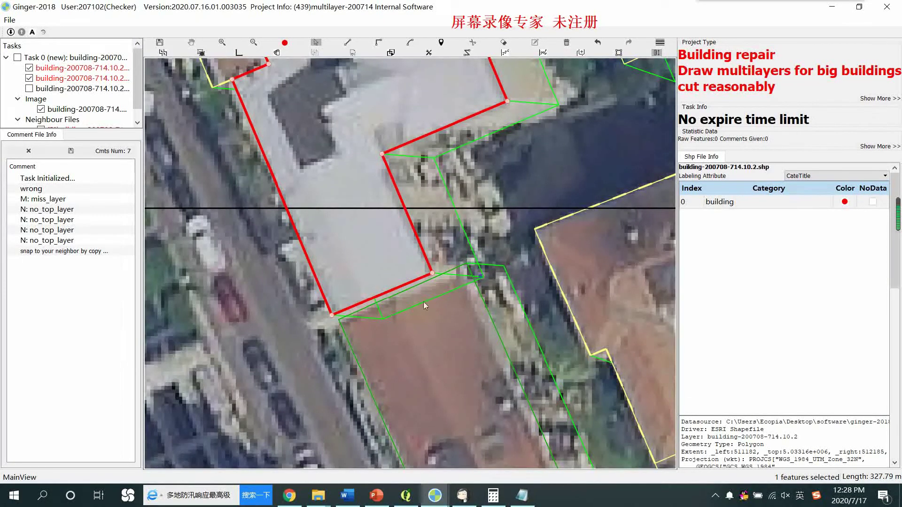
pyautogui.scroll(1, 358, 331)
pyautogui.moveTo(323, 311)
pyautogui.mouseDown()
pyautogui.moveTo(341, 317)
pyautogui.moveTo(313, 315)
pyautogui.mouseUp()
pyautogui.moveTo(458, 256)
pyautogui.mouseDown()
pyautogui.moveTo(452, 230)
pyautogui.moveTo(464, 223)
pyautogui.moveTo(481, 257)
pyautogui.moveTo(456, 255)
pyautogui.moveTo(472, 247)
pyautogui.moveTo(470, 235)
pyautogui.moveTo(462, 249)
pyautogui.mouseUp()
pyautogui.scroll(-2, 458, 368)
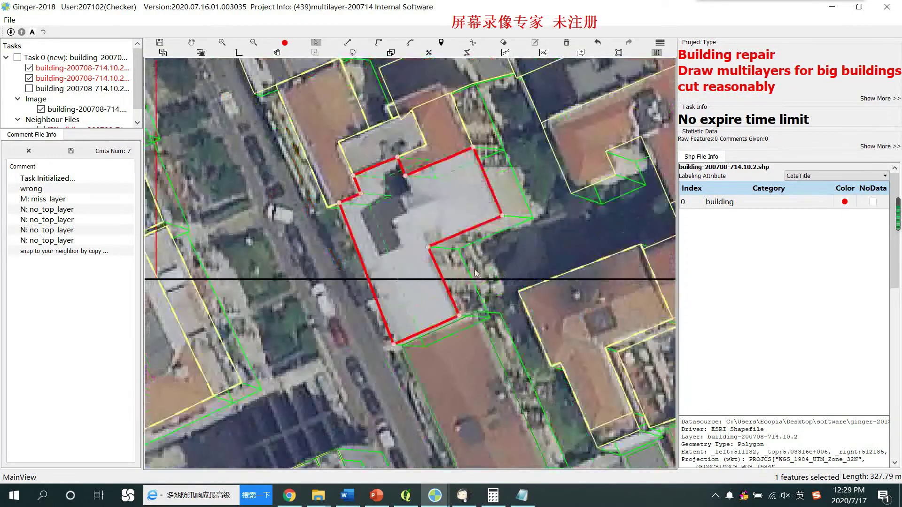
# Step: Inspect the reshaped southern edge of the white-roofed building against the neighbouring red-roofed building's outline
pyautogui.scroll(2, 480, 353)
pyautogui.scroll(1, 528, 289)
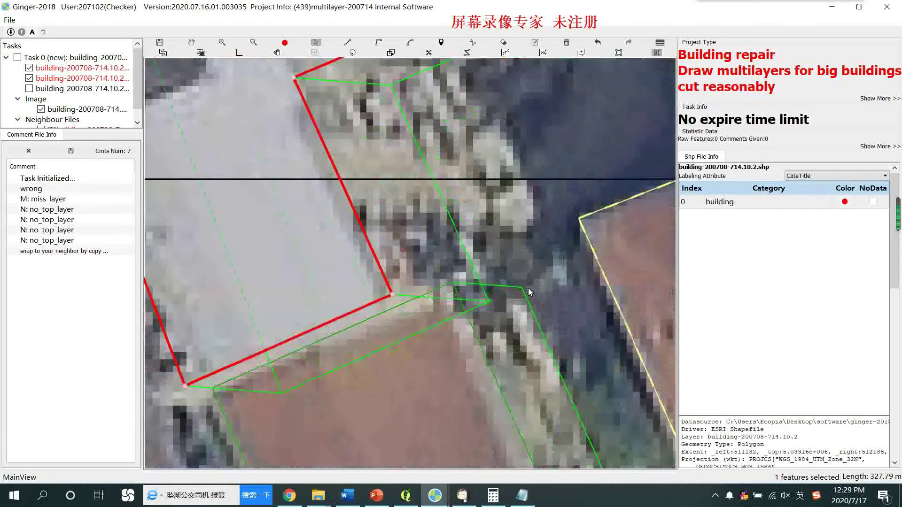
pyautogui.press('h')
pyautogui.moveTo(331, 407); pyautogui.dragTo(390, 279)
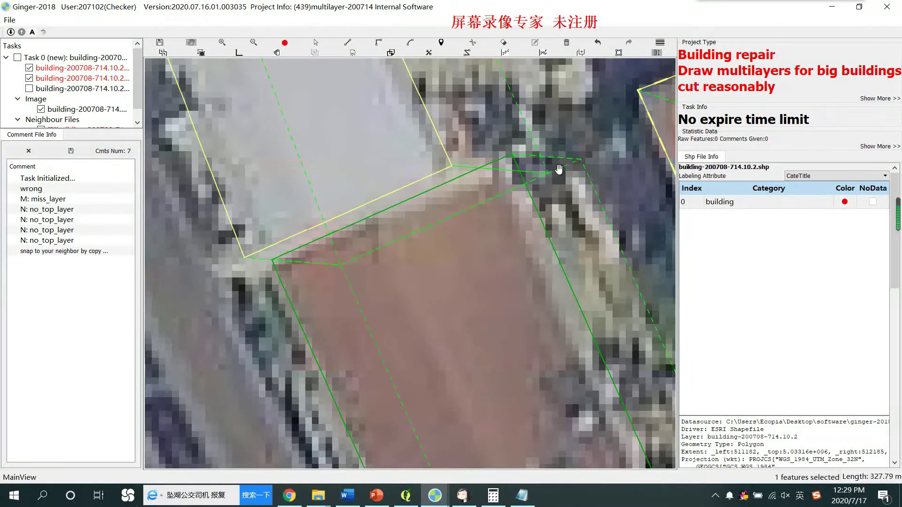
pyautogui.scroll(-1, 443, 226)
pyautogui.scroll(-1, 441, 262)
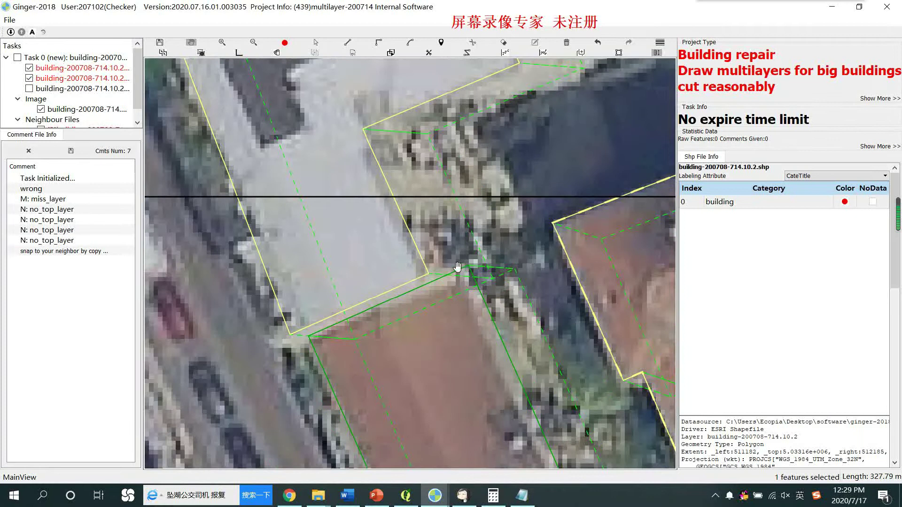
pyautogui.scroll(-1, 373, 248)
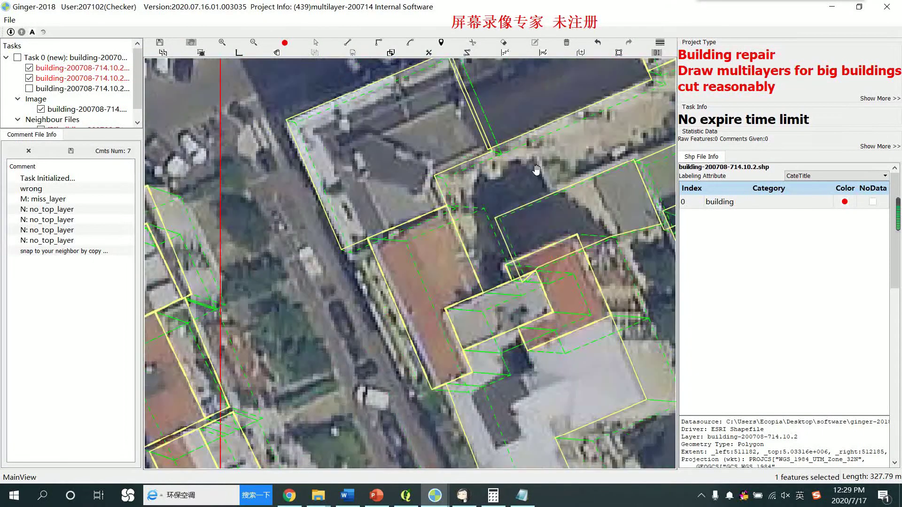
# Step: Compare the boundary between the grey corner building and the adjoining red-roofed building with the vector layers shown and hidden
pyautogui.moveTo(499, 192); pyautogui.dragTo(434, 256)
pyautogui.press('space')
pyautogui.press('space')
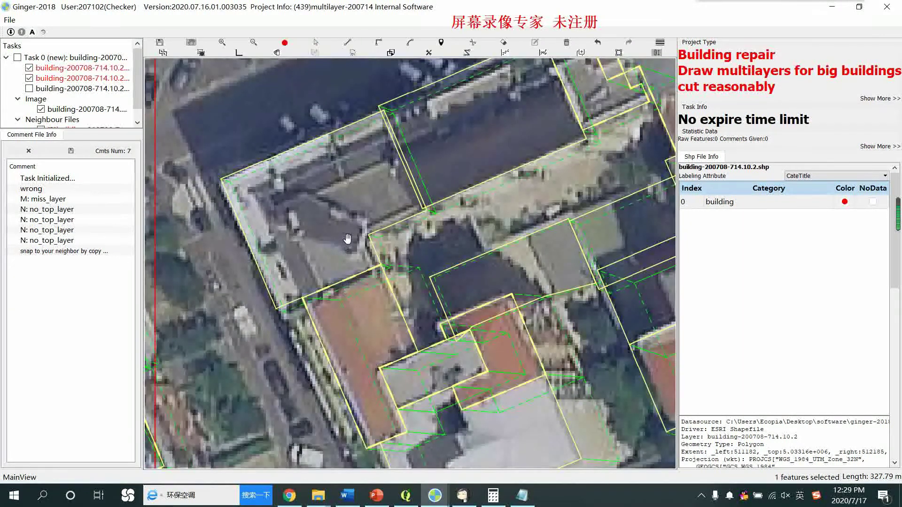
pyautogui.scroll(1, 376, 277)
pyautogui.press('space')
pyautogui.press('space')
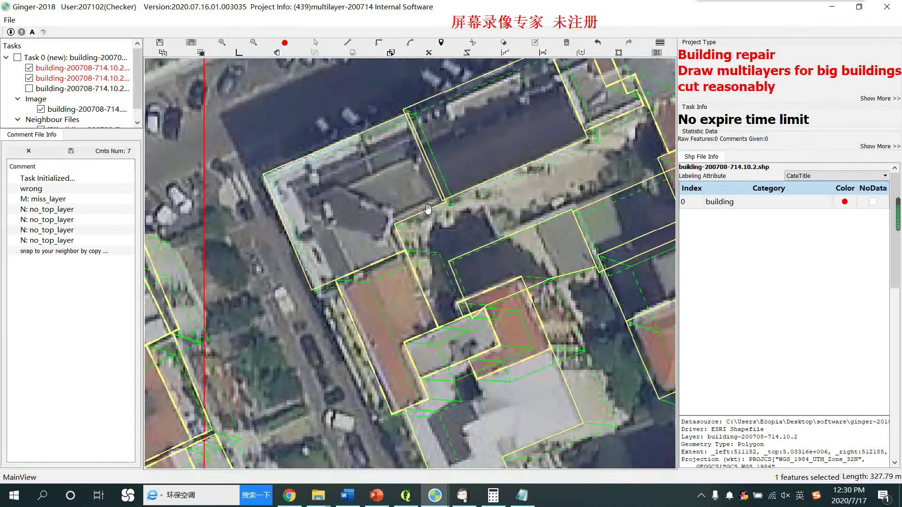
pyautogui.scroll(-1, 428, 216)
pyautogui.click(369, 244)
pyautogui.click(407, 303)
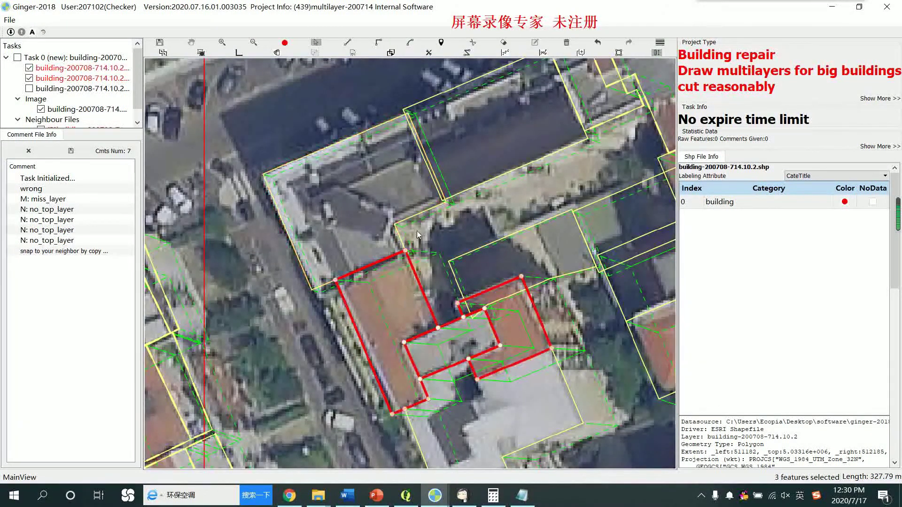
pyautogui.scroll(2, 373, 269)
pyautogui.scroll(1, 376, 296)
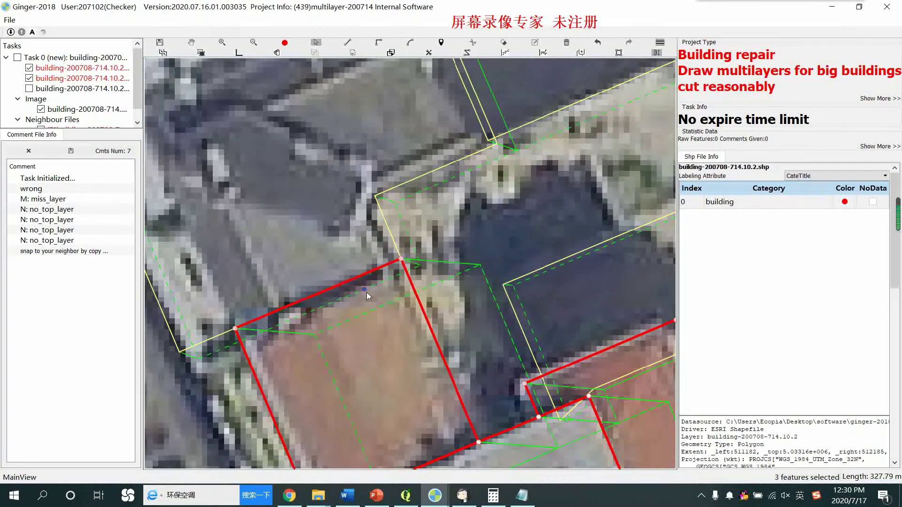
pyautogui.press('space')
pyautogui.scroll(-3, 430, 266)
pyautogui.scroll(-1, 430, 266)
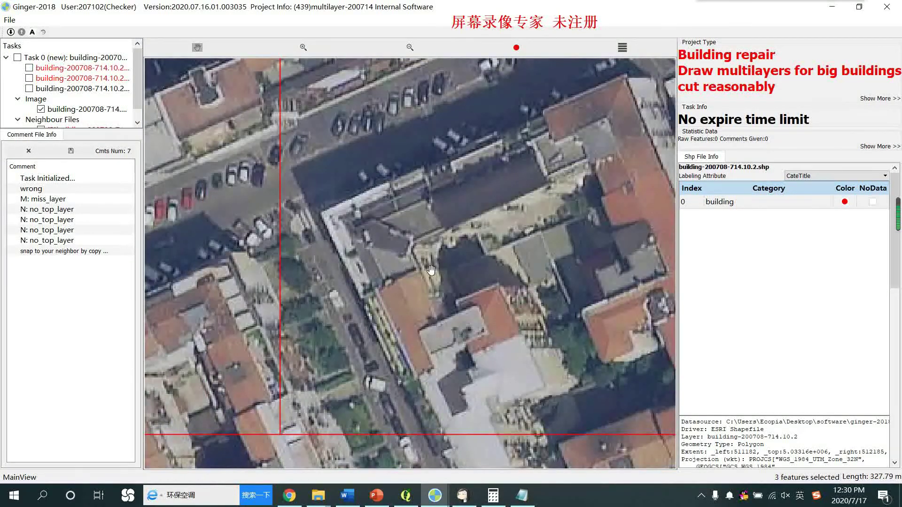
pyautogui.scroll(2, 403, 271)
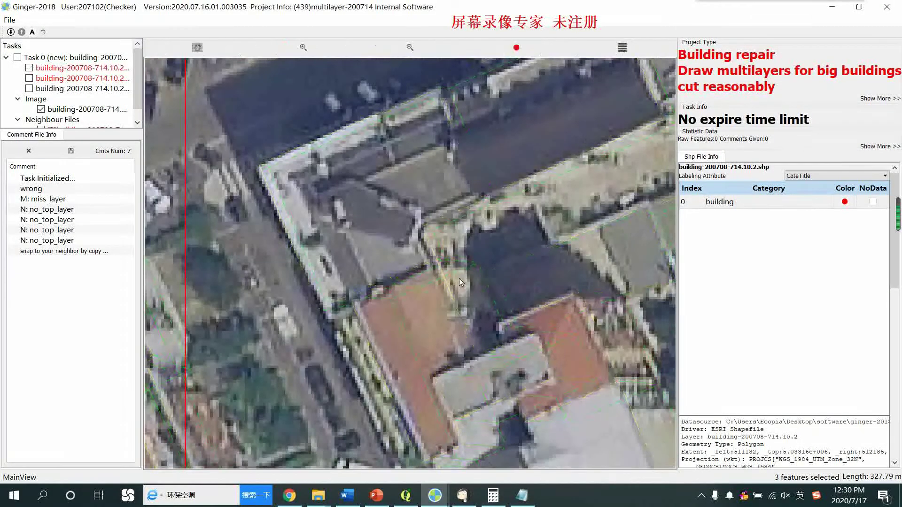
pyautogui.press('space')
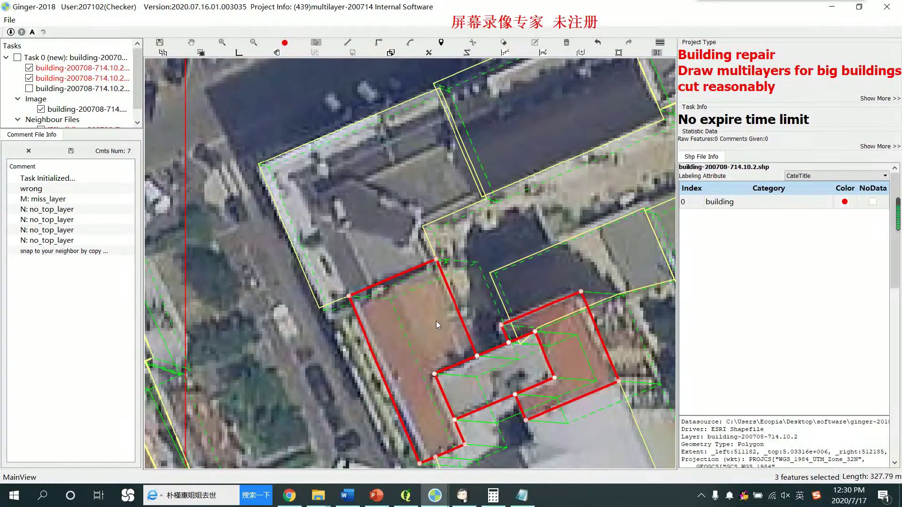
# Step: Set the building vector from the red-roofed building and apply it to the adjoining grey corner building
pyautogui.click(373, 195)
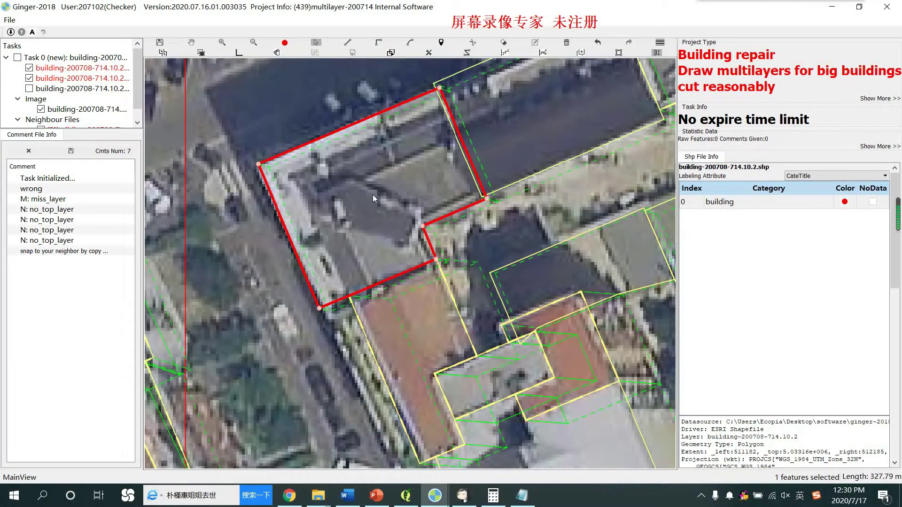
pyautogui.click(421, 319)
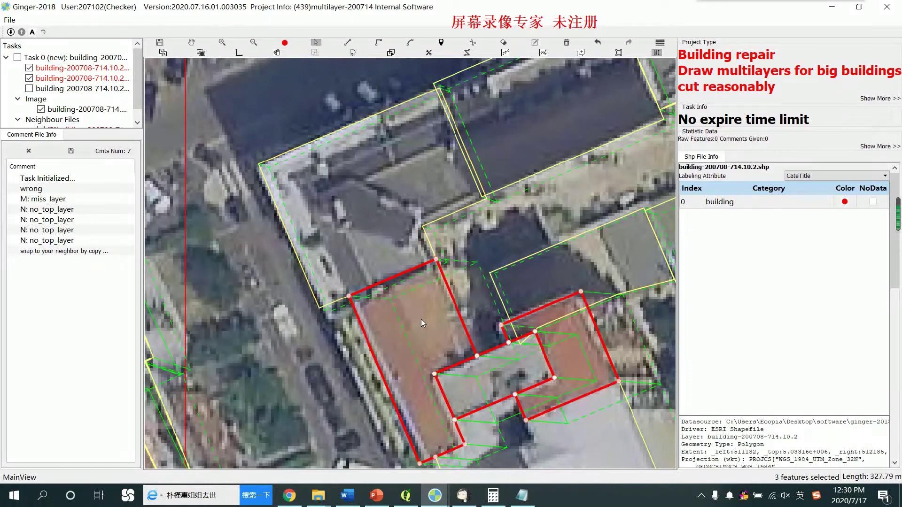
pyautogui.press('Escape')
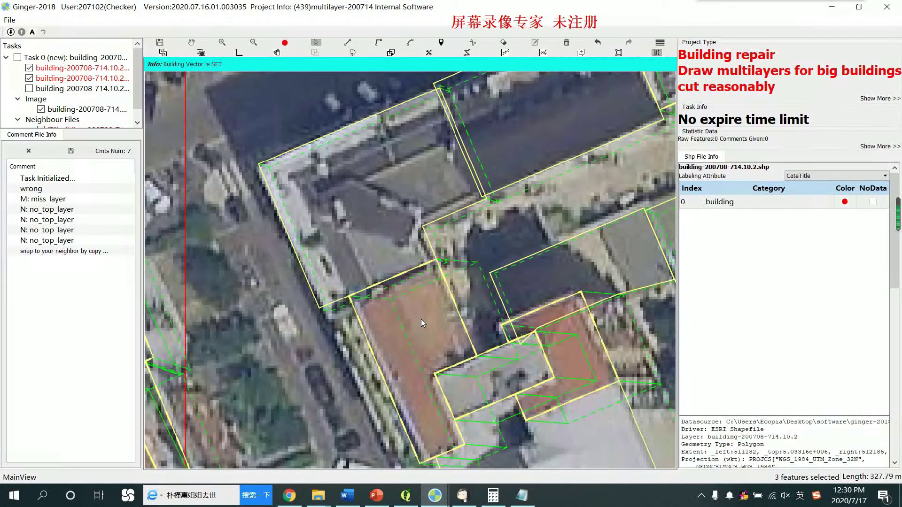
pyautogui.click(361, 186)
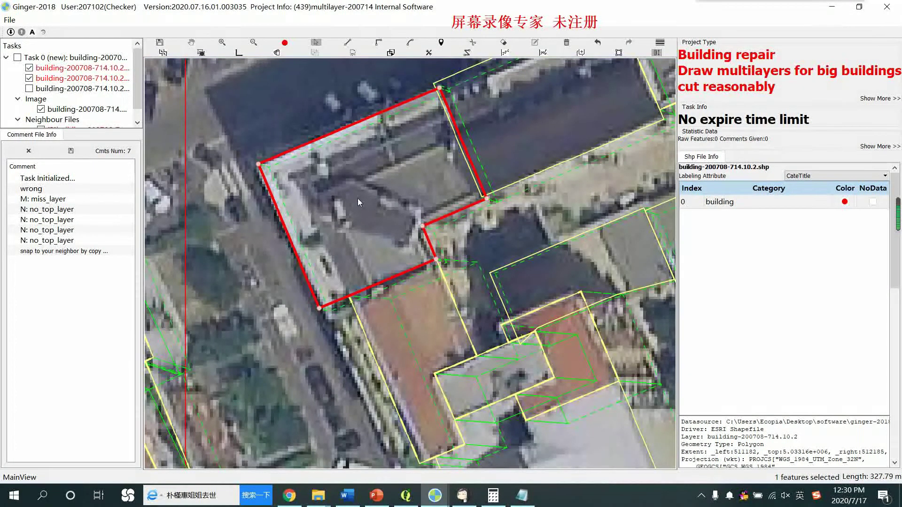
pyautogui.press('Escape')
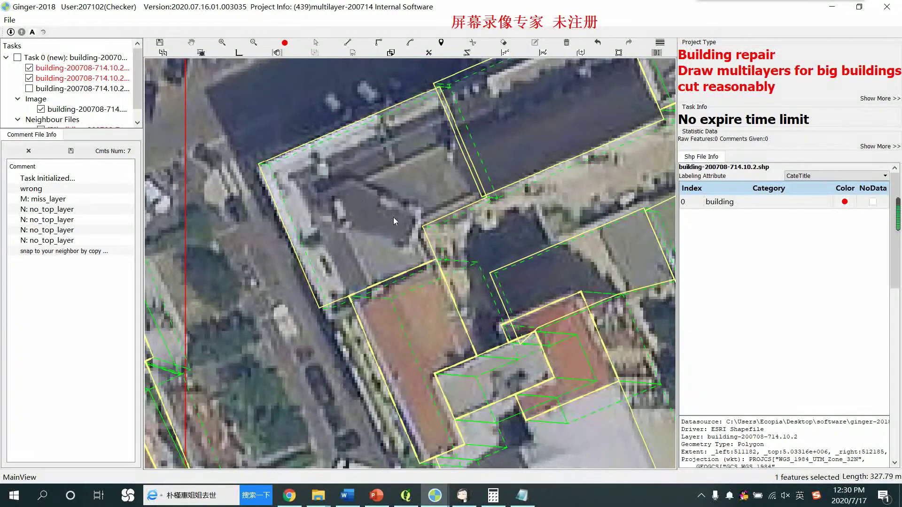
pyautogui.scroll(3, 458, 274)
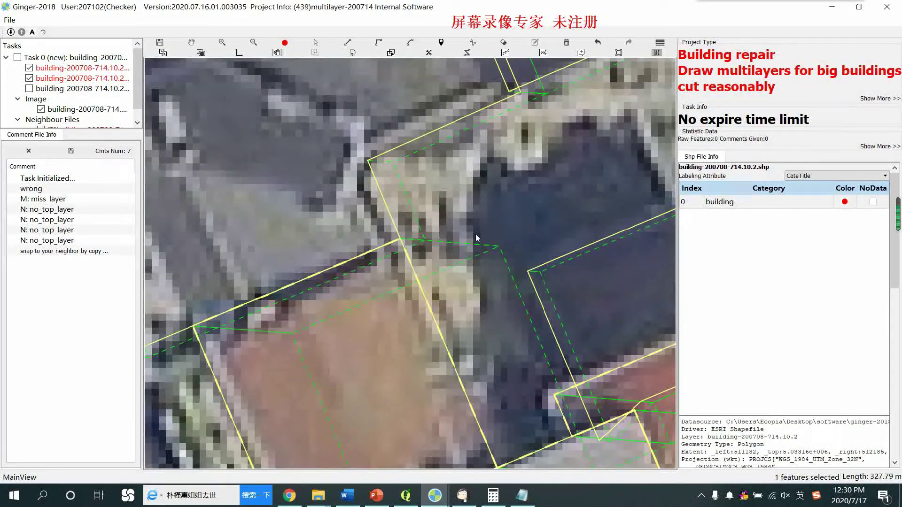
# Step: Move the two southern corners of the grey corner building's outline southward so its edge overlaps the red-roofed building
pyautogui.scroll(-3, 476, 234)
pyautogui.press('s')
pyautogui.click(377, 221)
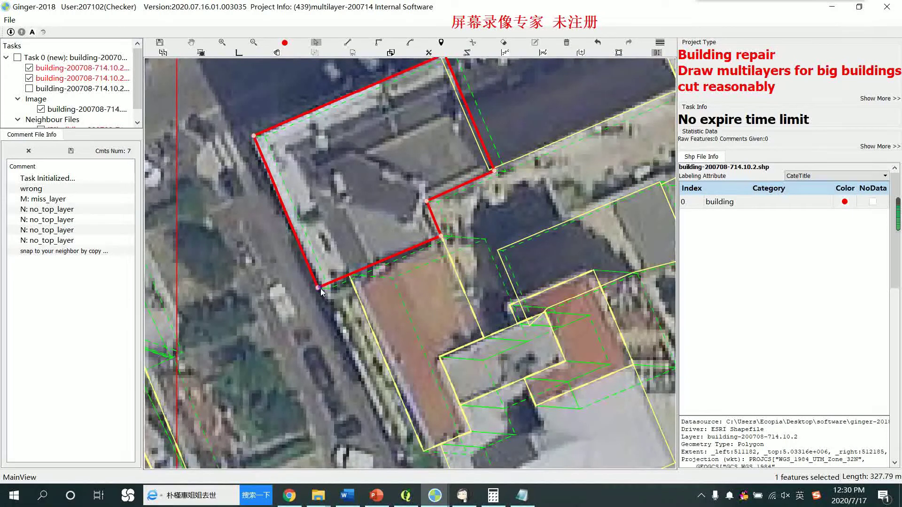
pyautogui.moveTo(318, 288)
pyautogui.mouseDown()
pyautogui.moveTo(328, 303)
pyautogui.moveTo(295, 261)
pyautogui.moveTo(371, 311)
pyautogui.moveTo(362, 286)
pyautogui.moveTo(338, 299)
pyautogui.moveTo(318, 287)
pyautogui.moveTo(376, 275)
pyautogui.moveTo(370, 289)
pyautogui.moveTo(304, 307)
pyautogui.moveTo(322, 303)
pyautogui.mouseUp()
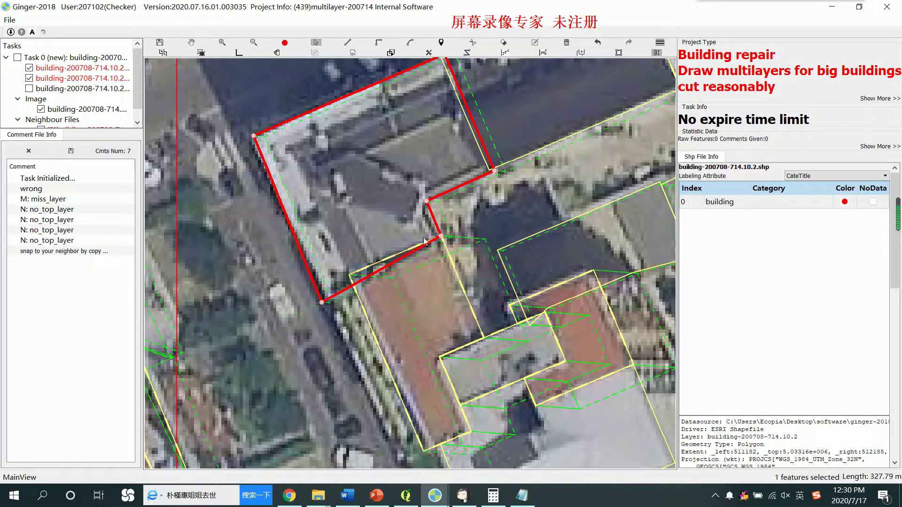
pyautogui.moveTo(441, 236); pyautogui.dragTo(452, 253)
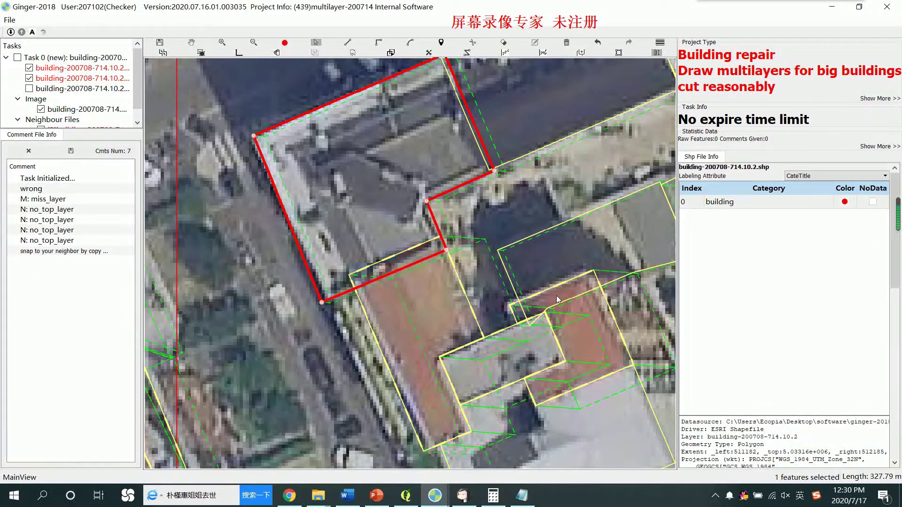
# Step: Examine the overlap between the grey corner building's southern edge and the adjoining red-roofed building with the vector layers shown and hidden
pyautogui.scroll(-3, 499, 197)
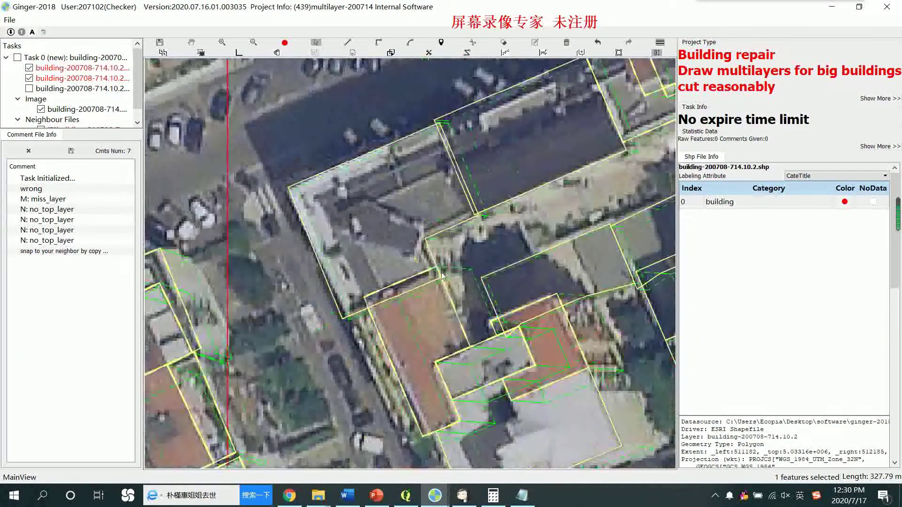
pyautogui.press('space')
pyautogui.press('space')
pyautogui.scroll(1, 463, 278)
pyautogui.press('space')
pyautogui.scroll(-3, 458, 240)
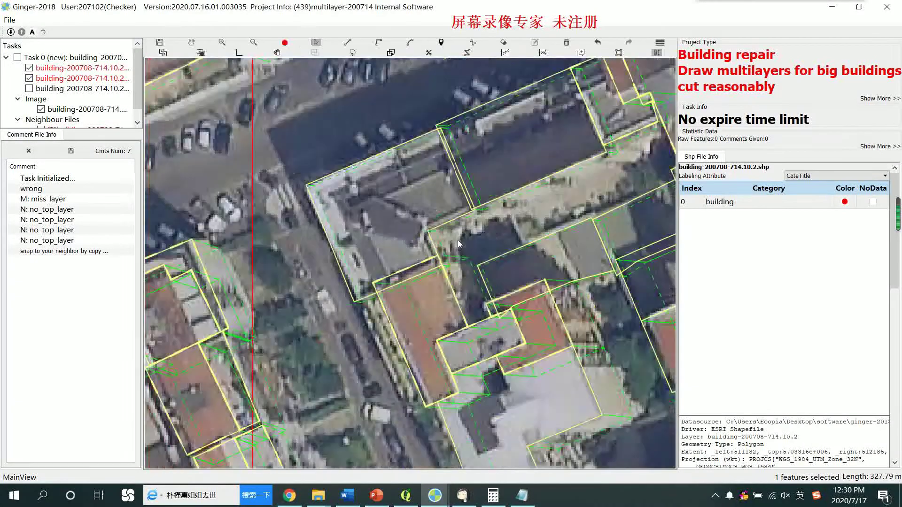
pyautogui.press('h')
pyautogui.scroll(3, 460, 257)
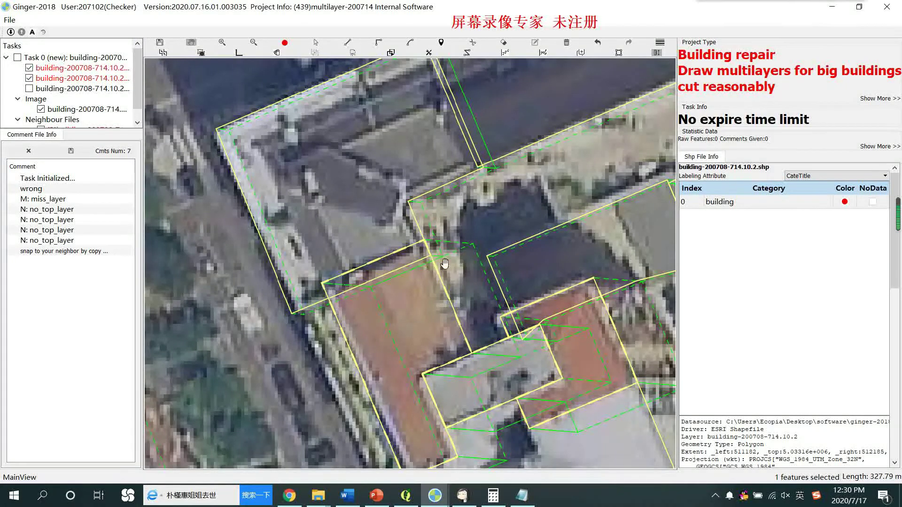
pyautogui.scroll(-3, 474, 254)
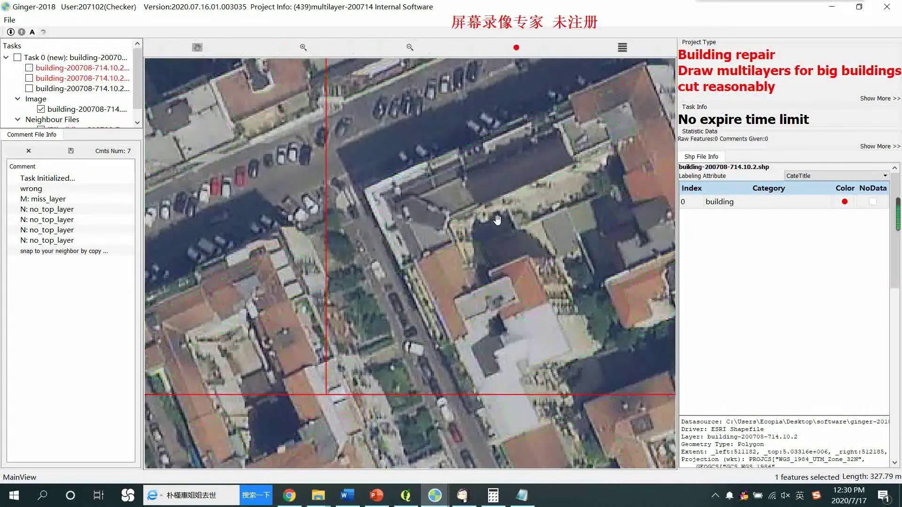
pyautogui.scroll(1, 456, 211)
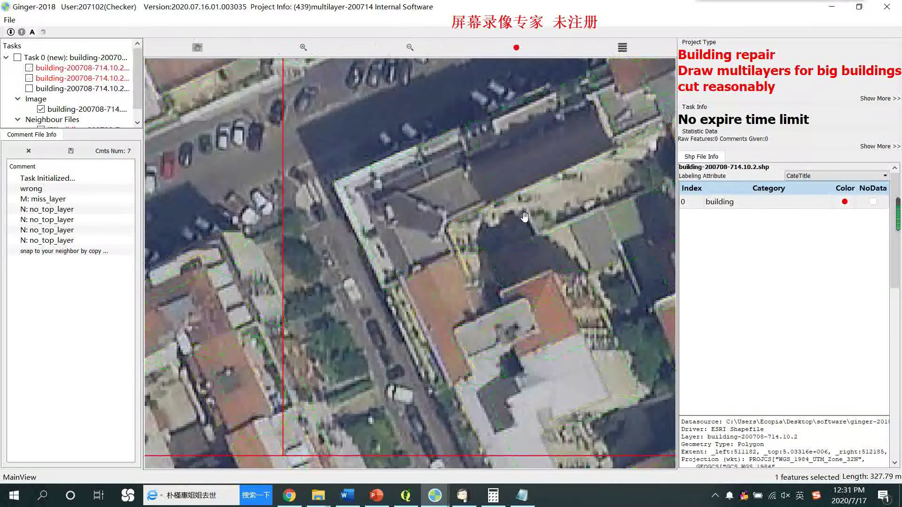
# Step: Select the notched red-roofed building across the street and examine its shared edge with the long red-roofed building to its east
pyautogui.moveTo(420, 156); pyautogui.dragTo(267, 262)
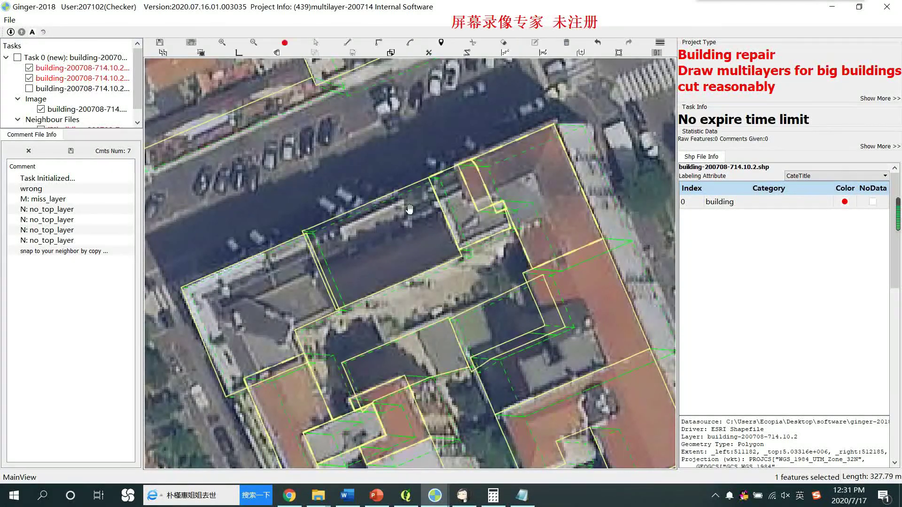
pyautogui.scroll(-1, 411, 206)
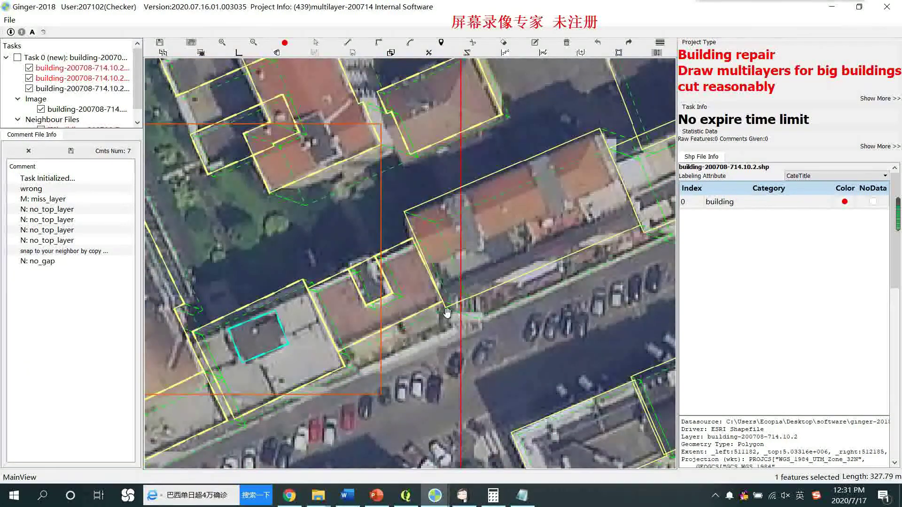
pyautogui.press('space')
pyautogui.press('v')
pyautogui.click(422, 303)
pyautogui.scroll(-2, 432, 292)
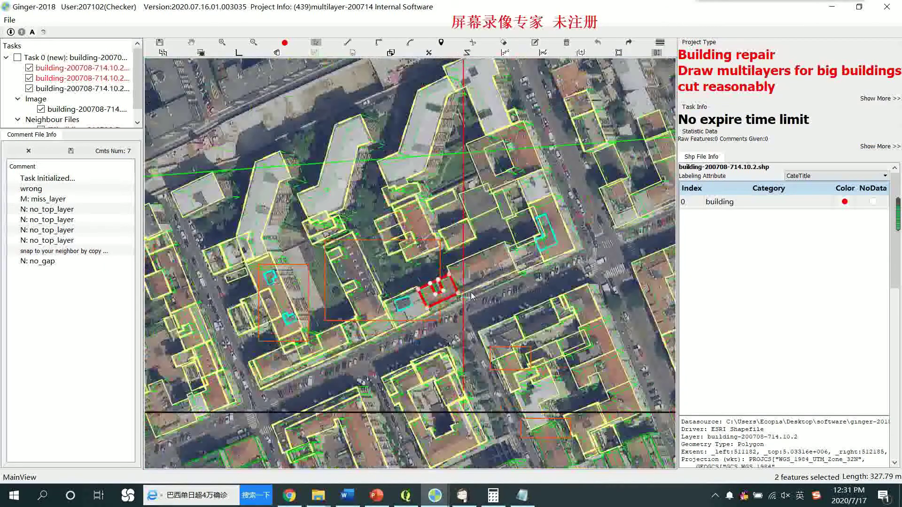
pyautogui.scroll(3, 450, 288)
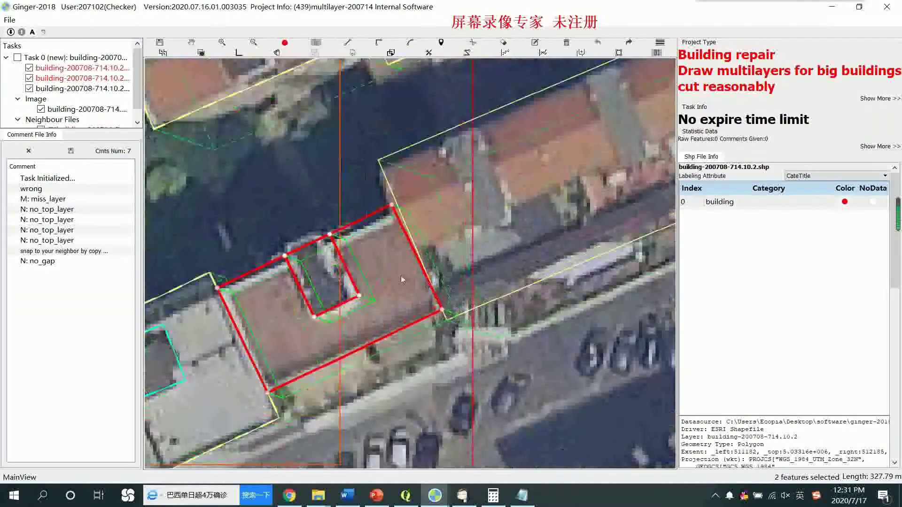
pyautogui.press('space')
pyautogui.click(402, 275)
pyautogui.scroll(-2, 422, 244)
pyautogui.scroll(1, 433, 225)
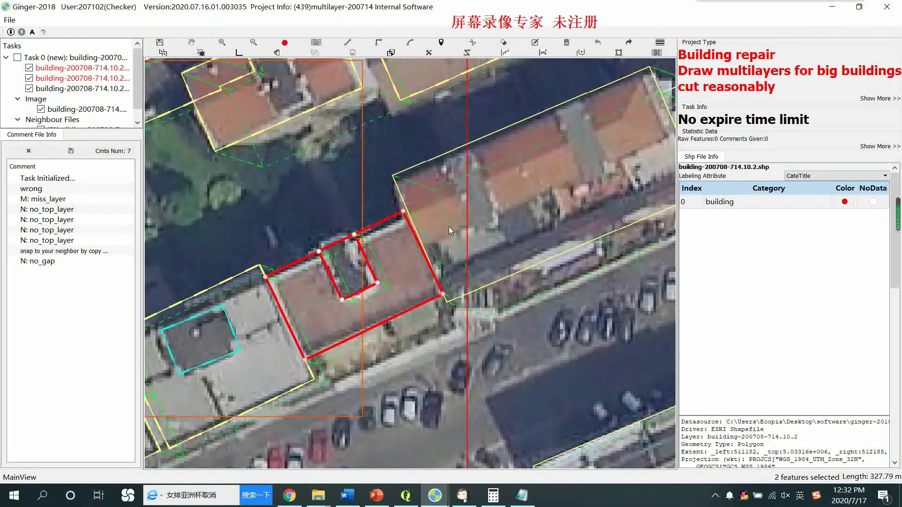
# Step: Move the two eastern corners of the notched red-roofed building's outline eastward so it overlaps the long red-roofed building
pyautogui.scroll(-1, 450, 227)
pyautogui.scroll(4, 447, 242)
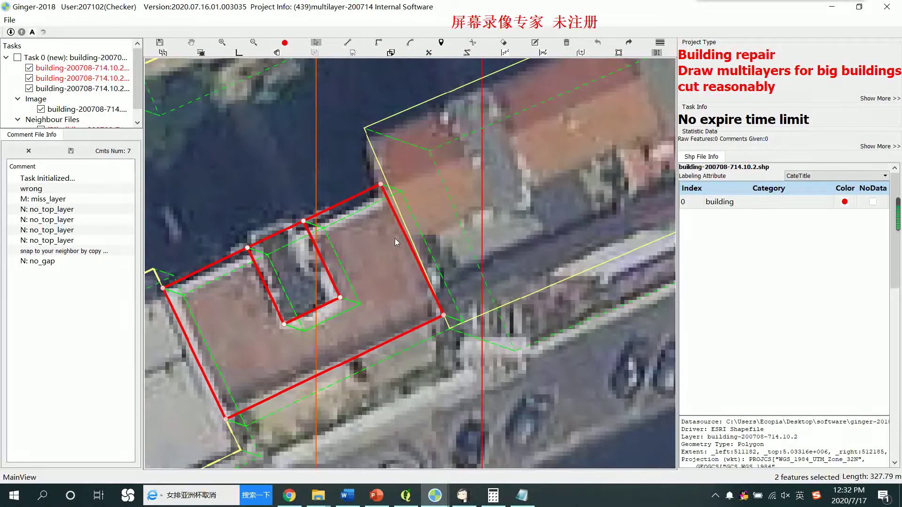
pyautogui.moveTo(382, 186); pyautogui.dragTo(419, 171)
pyautogui.hotkey('ctrl', 'y')
pyautogui.moveTo(443, 316); pyautogui.dragTo(477, 302)
pyautogui.scroll(-2, 516, 222)
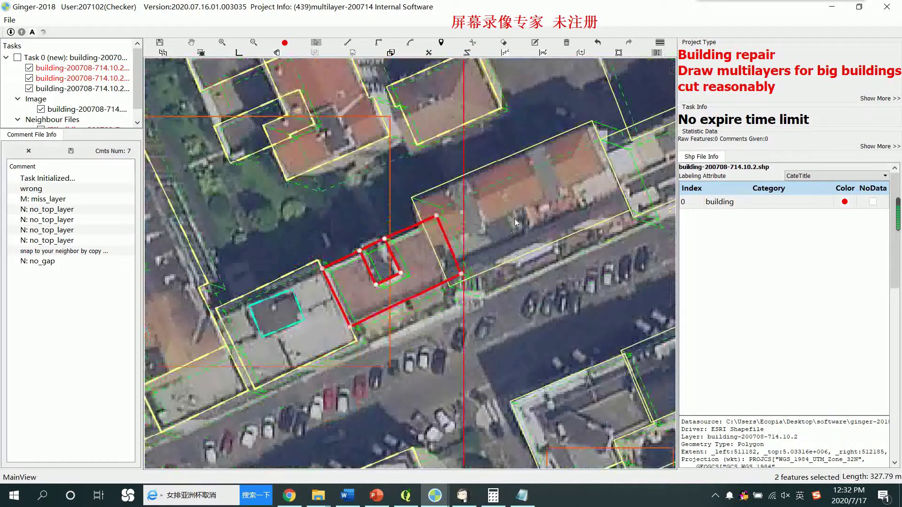
pyautogui.scroll(2, 458, 227)
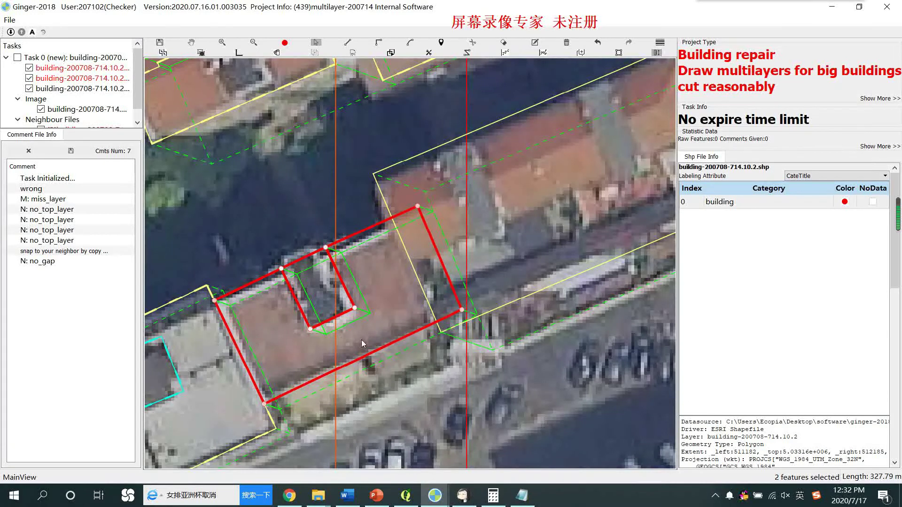
# Step: Select the long red-roofed building, the angled white buildings and the notched red-roofed building in turn to compare their outlines
pyautogui.scroll(-4, 364, 343)
pyautogui.press('space')
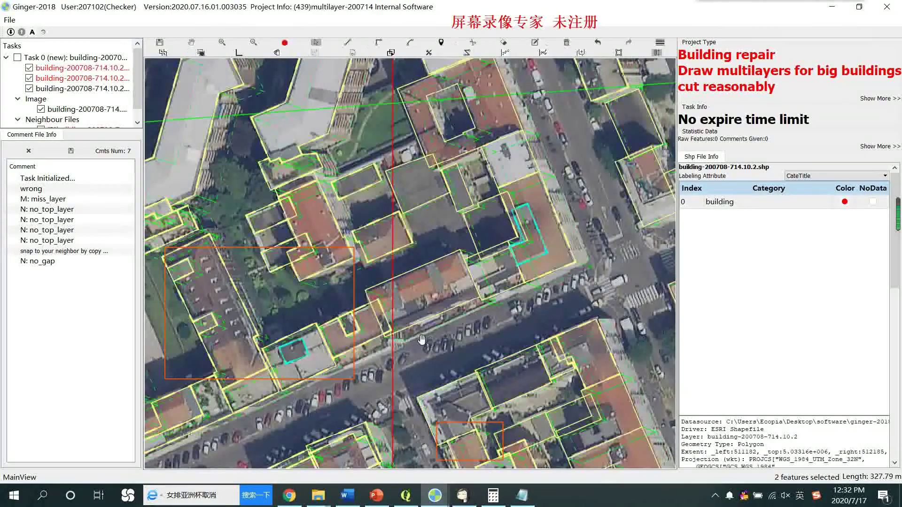
pyautogui.click(446, 312)
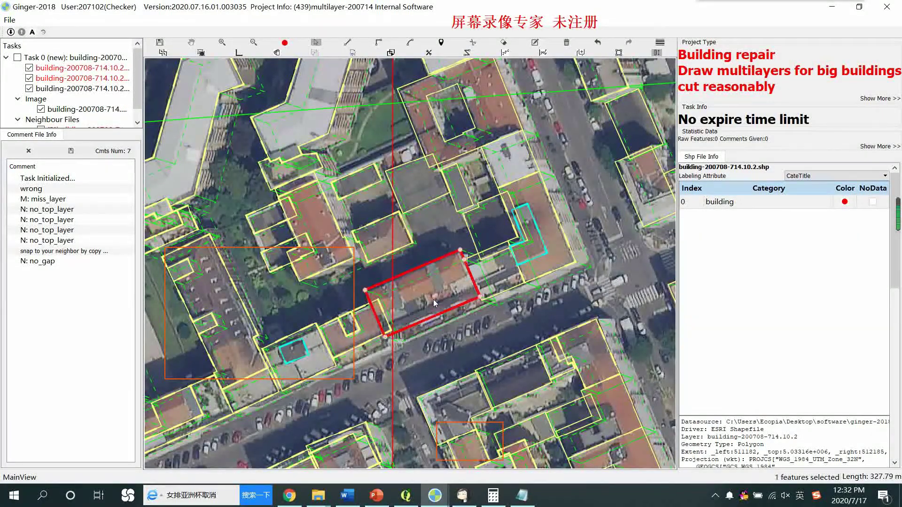
pyautogui.scroll(-3, 458, 308)
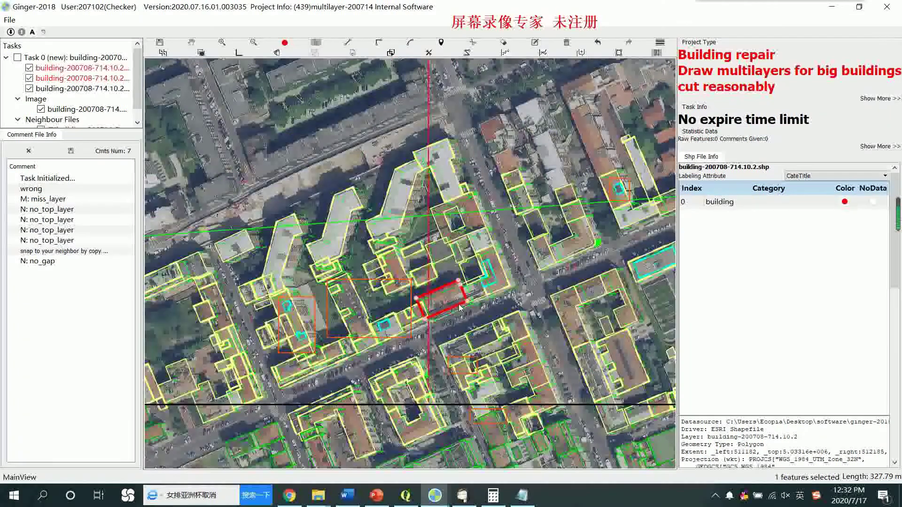
pyautogui.click(483, 247)
pyautogui.click(448, 171)
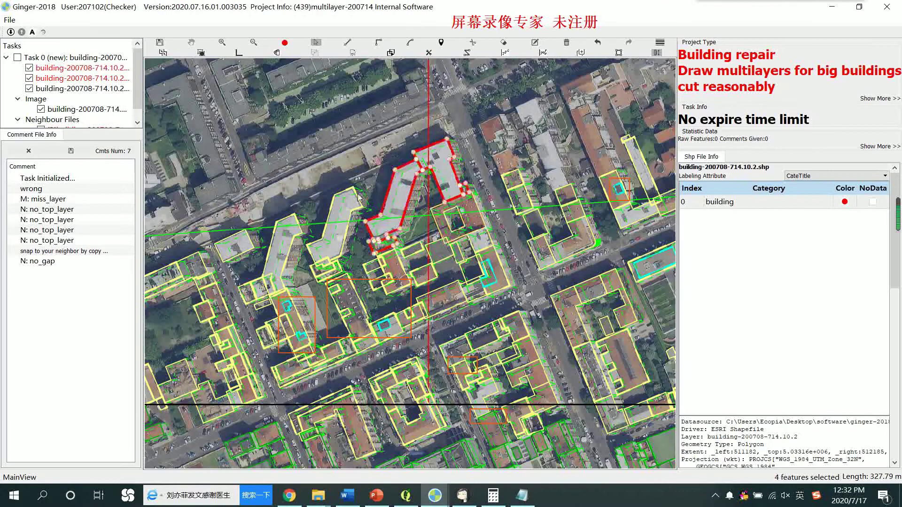
pyautogui.scroll(3, 399, 329)
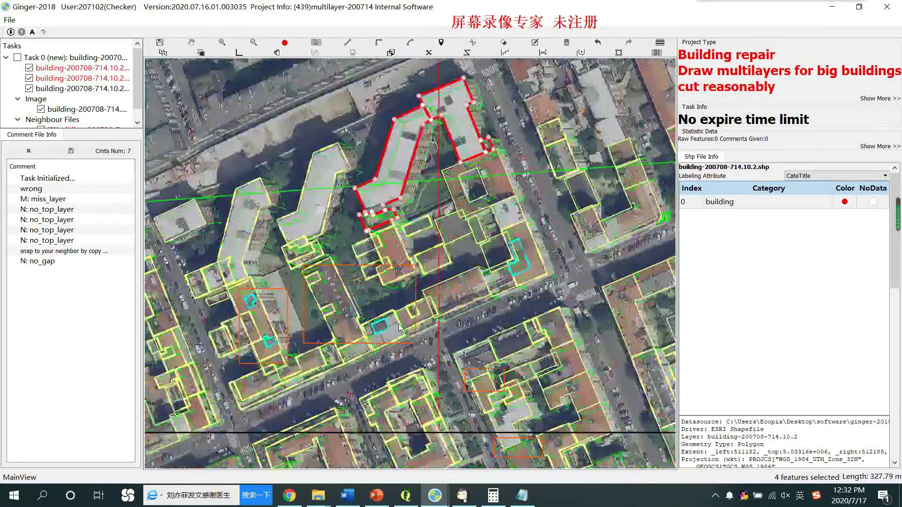
pyautogui.click(404, 329)
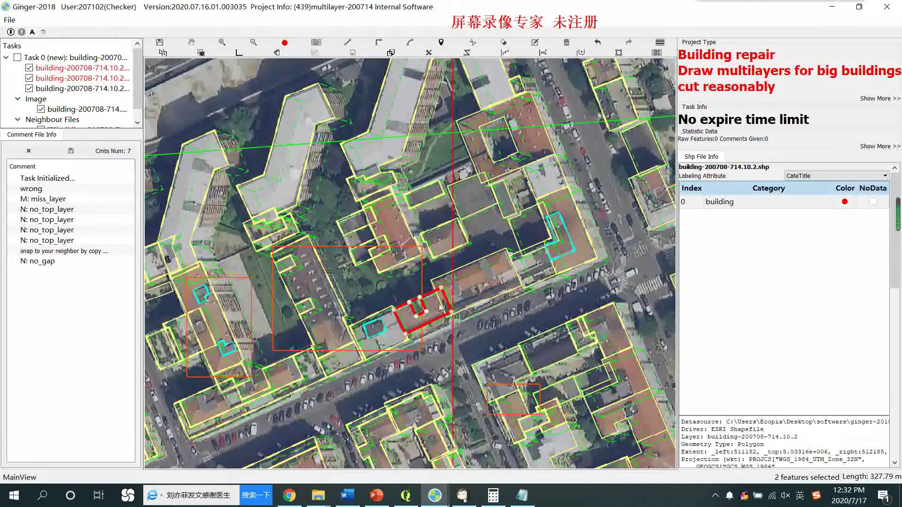
pyautogui.scroll(3, 362, 329)
# Step: Undo the eastern corner moves on the notched red-roofed building's outline and reselect that building
pyautogui.click(597, 42)
pyautogui.click(441, 315)
pyautogui.scroll(2, 432, 314)
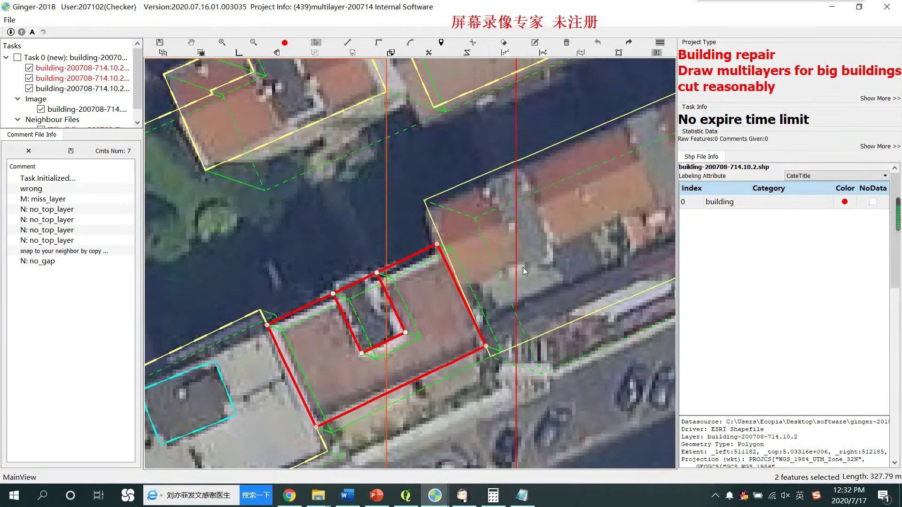
pyautogui.scroll(-1, 485, 269)
pyautogui.scroll(-1, 493, 270)
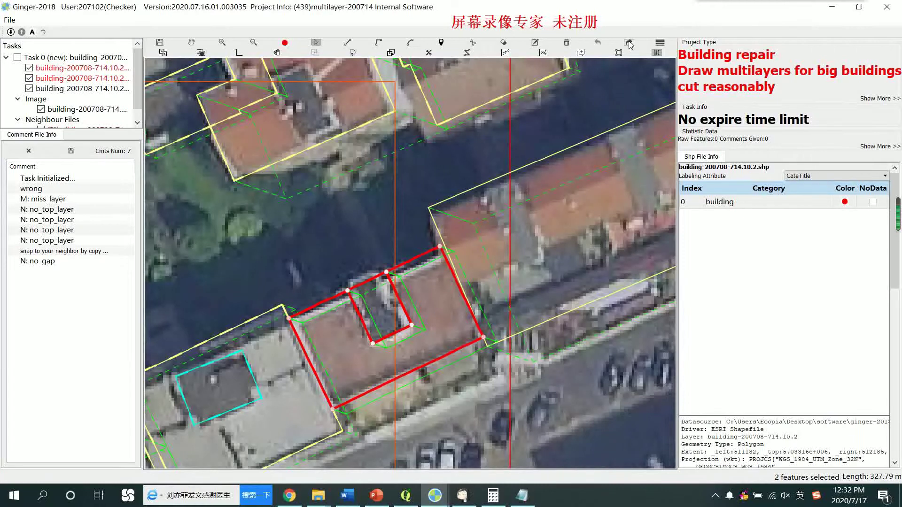
# Step: Extend the notched red-roofed building's outline eastward by moving its two eastern corners into the long red-roofed building, and deselect it
pyautogui.moveTo(441, 248); pyautogui.dragTo(467, 237)
pyautogui.moveTo(484, 338); pyautogui.dragTo(507, 332)
pyautogui.scroll(-3, 502, 315)
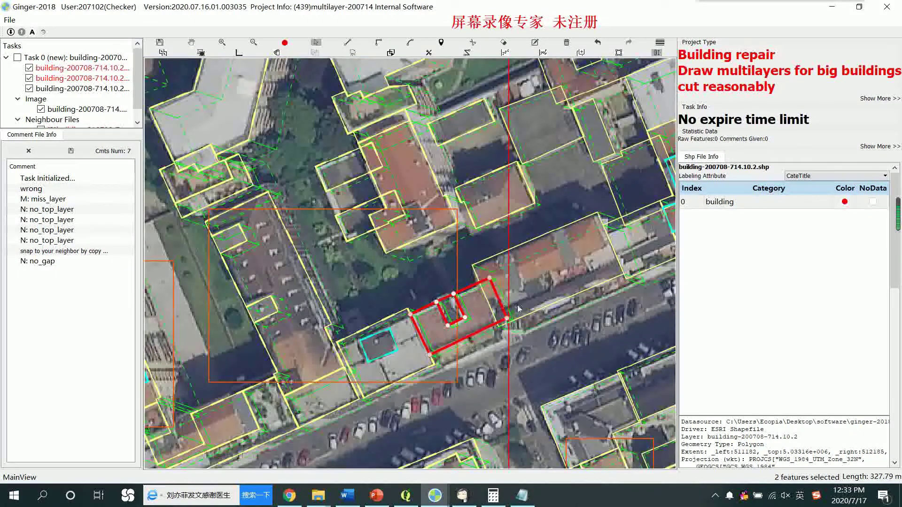
pyautogui.scroll(1, 519, 299)
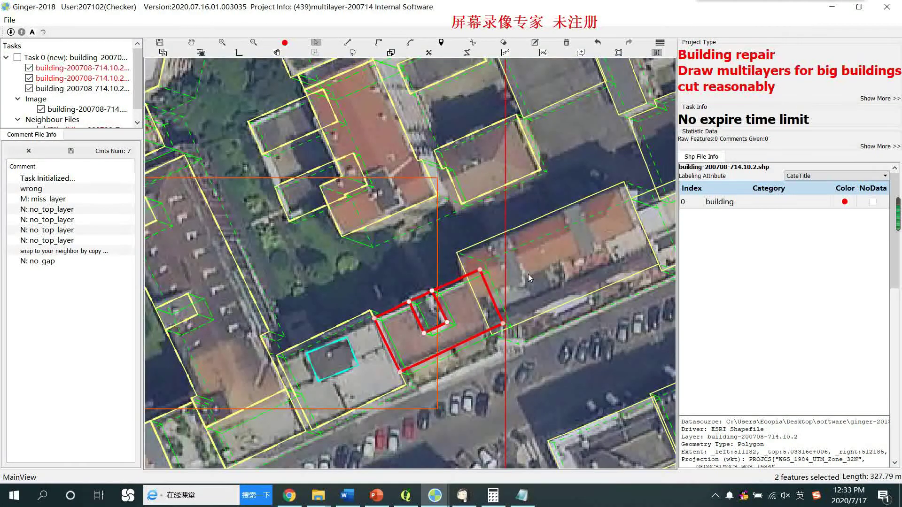
pyautogui.scroll(-1, 520, 268)
pyautogui.press('Escape')
# Step: Examine the overlap between the notched red-roofed building and the long red-roofed building against the surrounding block
pyautogui.moveTo(533, 300); pyautogui.dragTo(495, 265)
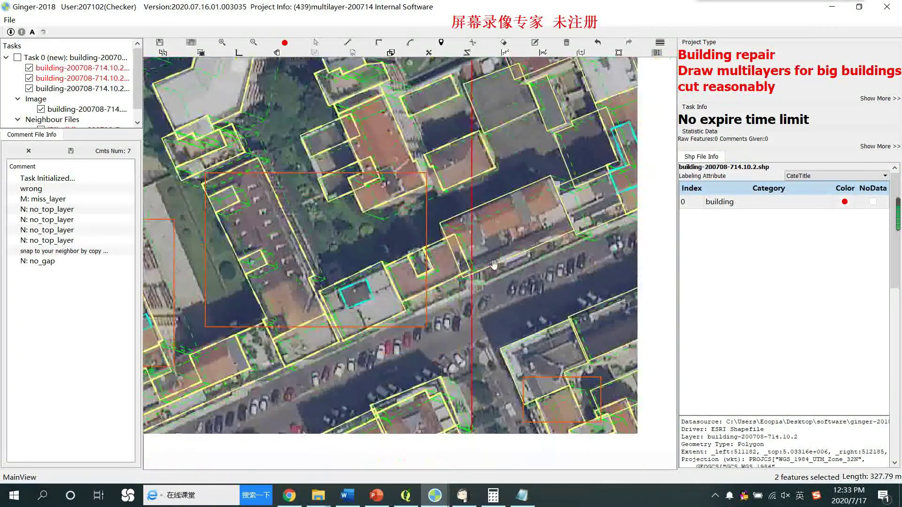
pyautogui.scroll(-1, 468, 251)
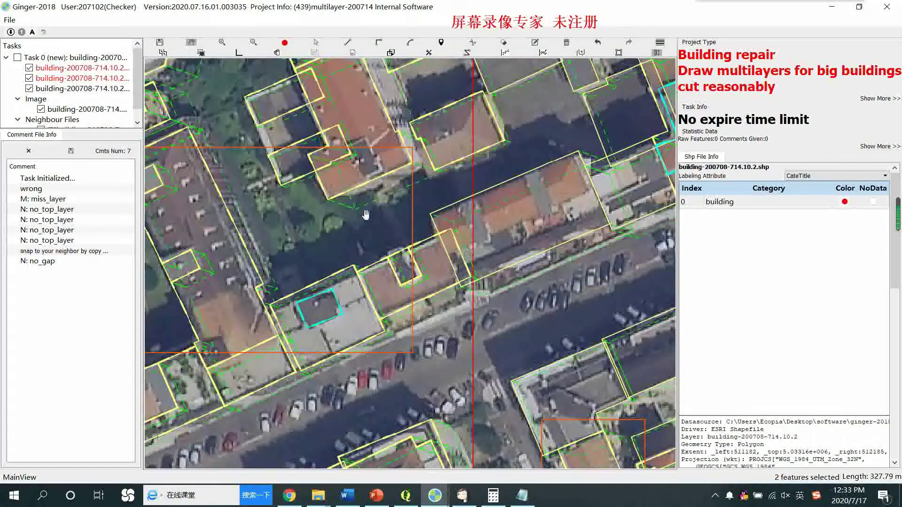
pyautogui.scroll(-1, 455, 267)
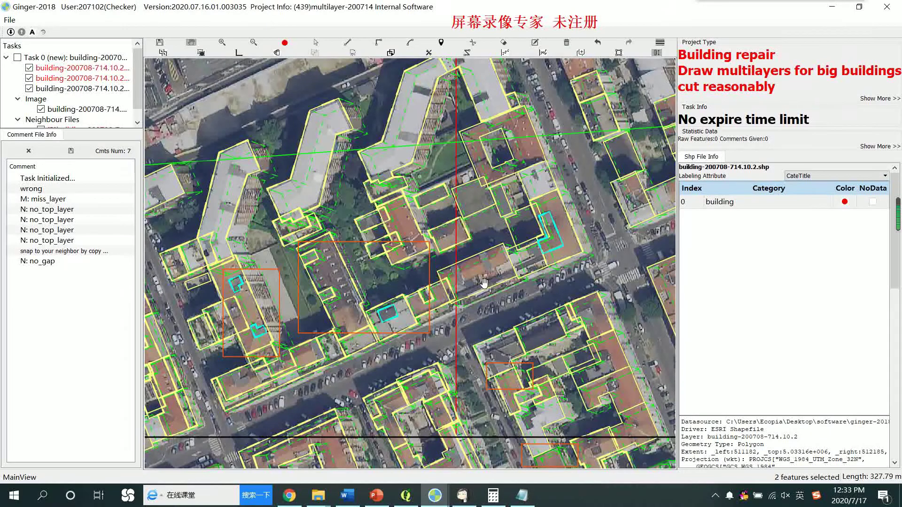
pyautogui.scroll(2, 484, 282)
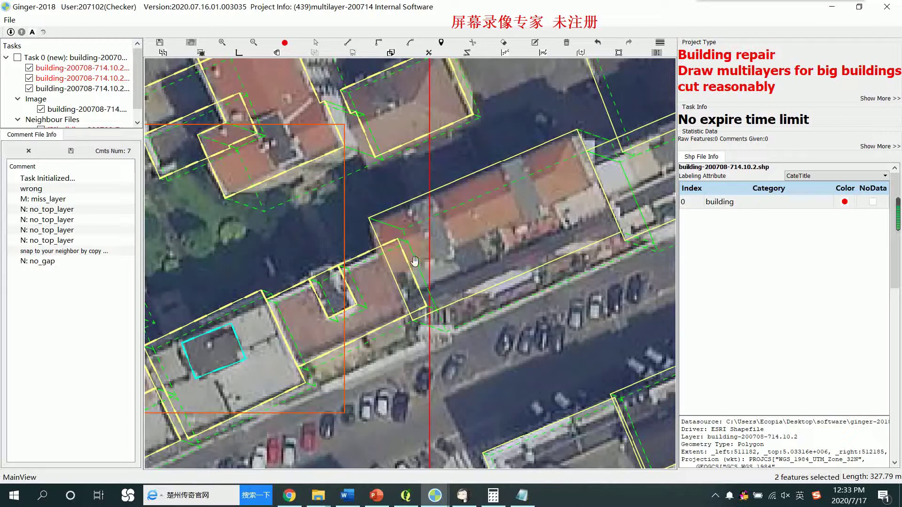
pyautogui.scroll(2, 385, 266)
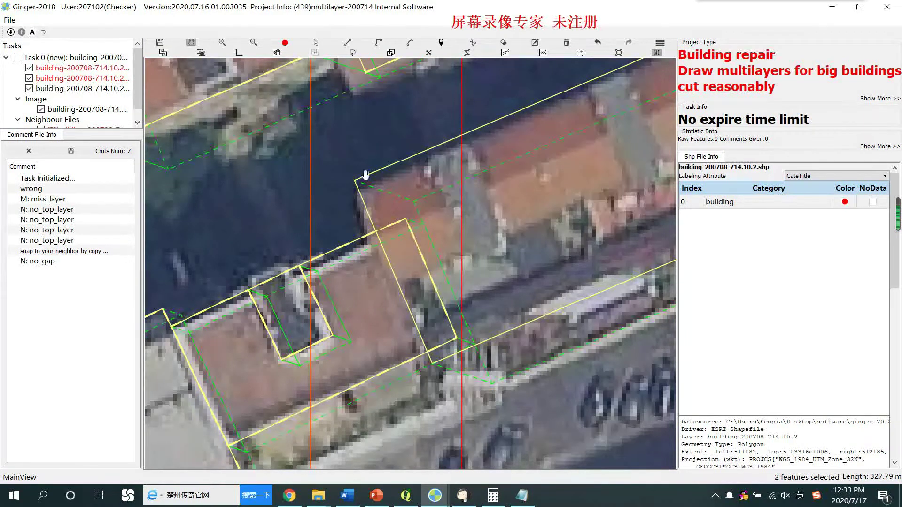
pyautogui.scroll(-1, 461, 341)
pyautogui.scroll(-1, 465, 314)
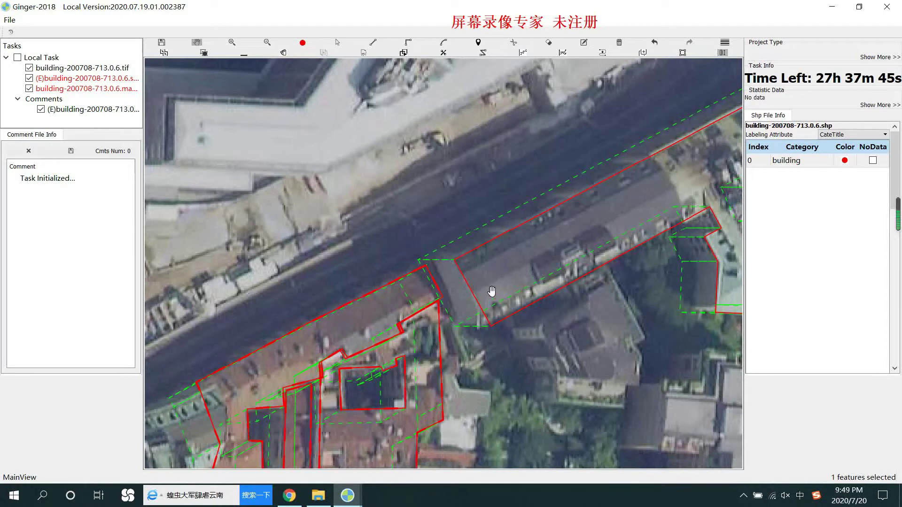
# Step: Examine the uncovered strip between the long grey-roofed building's western end and the red-roofed building in building-200708-713.0.6
pyautogui.scroll(1, 480, 255)
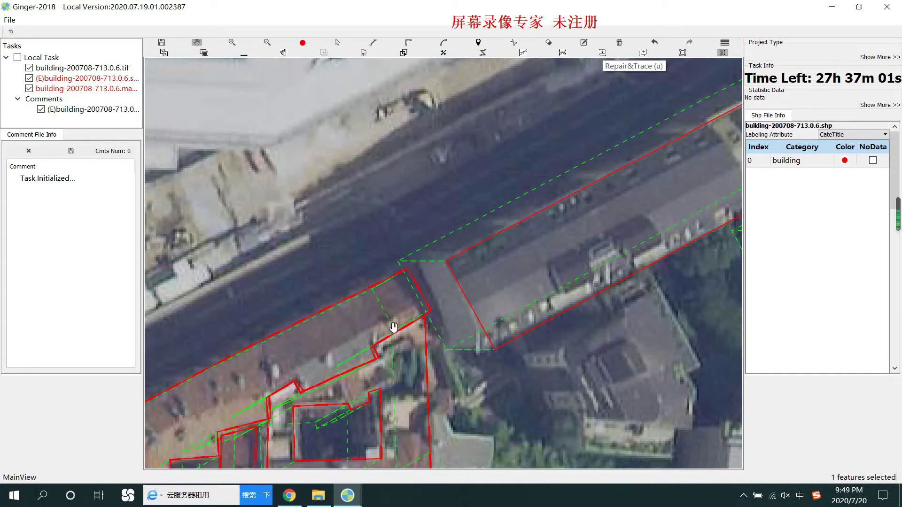
pyautogui.scroll(-1, 444, 270)
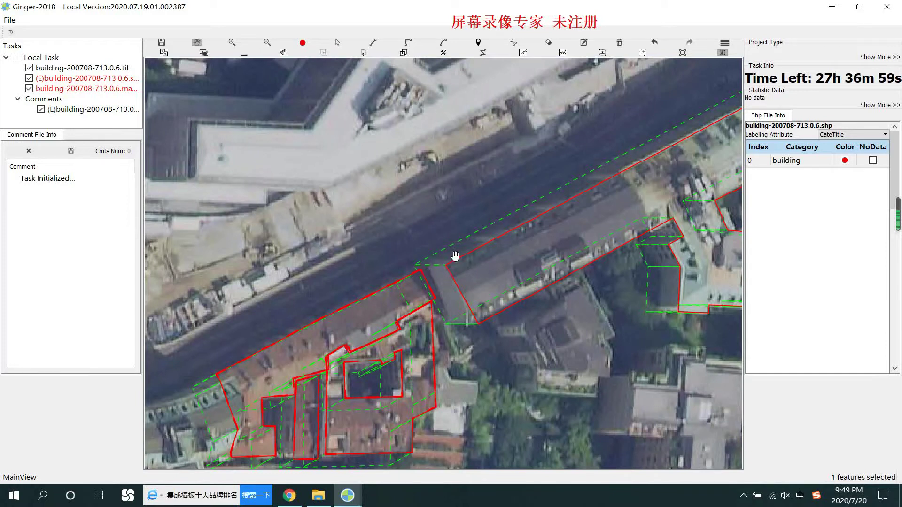
pyautogui.scroll(1, 446, 251)
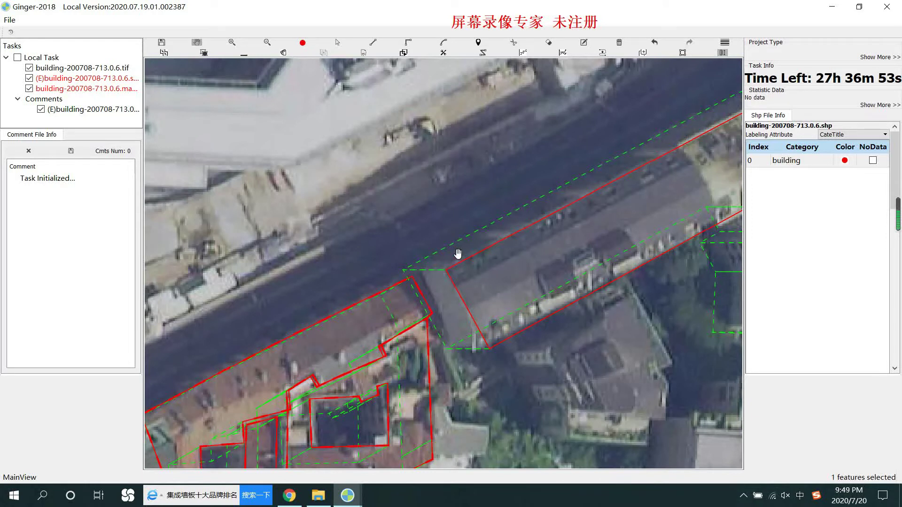
# Step: Select the long grey-roofed building's outline and compare its western end with the image, with the vector layers shown and hidden
pyautogui.scroll(-3, 465, 256)
pyautogui.moveTo(508, 272); pyautogui.dragTo(407, 372)
pyautogui.scroll(1, 404, 357)
pyautogui.press('Escape')
pyautogui.click(405, 355)
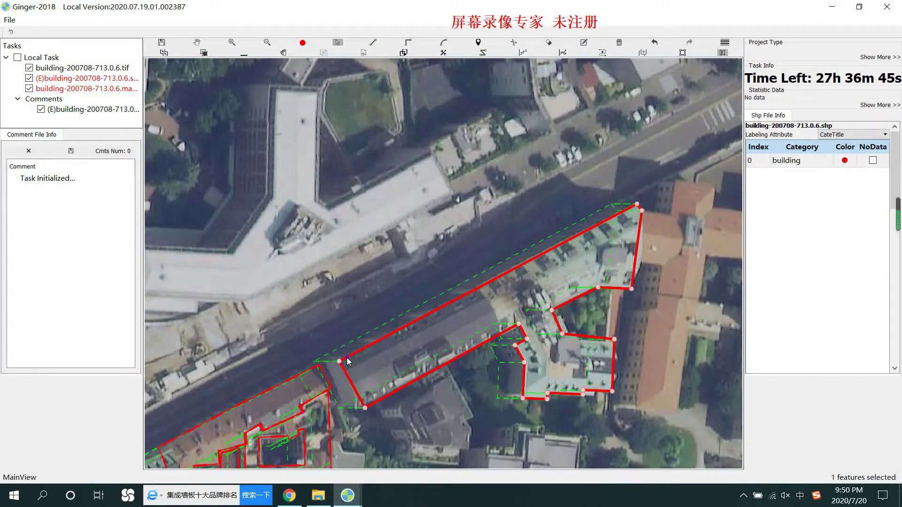
pyautogui.scroll(1, 346, 356)
pyautogui.scroll(2, 380, 322)
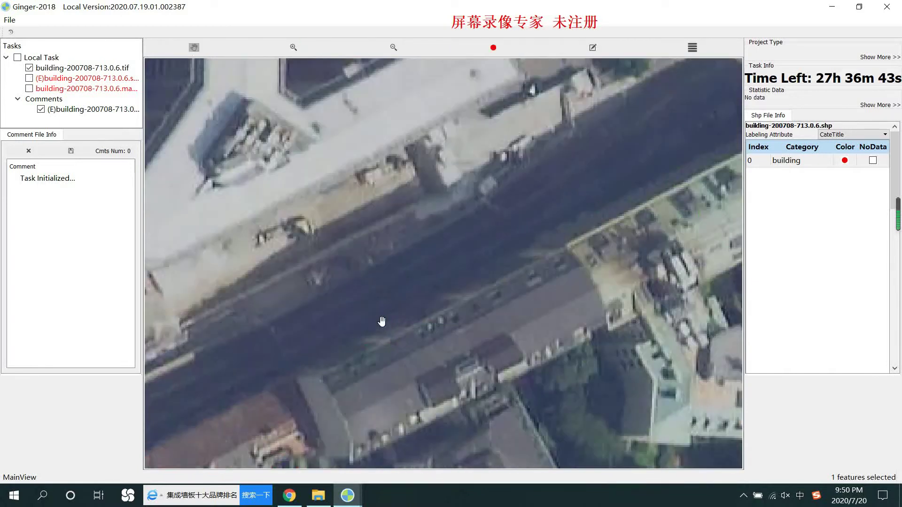
pyautogui.scroll(-2, 408, 299)
pyautogui.moveTo(347, 348); pyautogui.dragTo(472, 267)
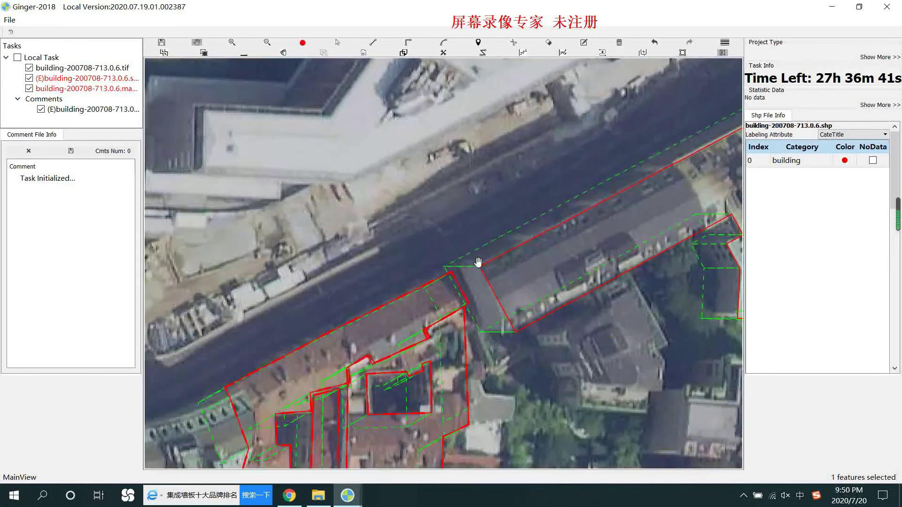
# Step: Try to outline the eastern end of the red-roofed building as a separate four-cornered building polygon and select it
pyautogui.scroll(2, 458, 290)
pyautogui.click(389, 328)
pyautogui.press('space')
pyautogui.scroll(-1, 458, 324)
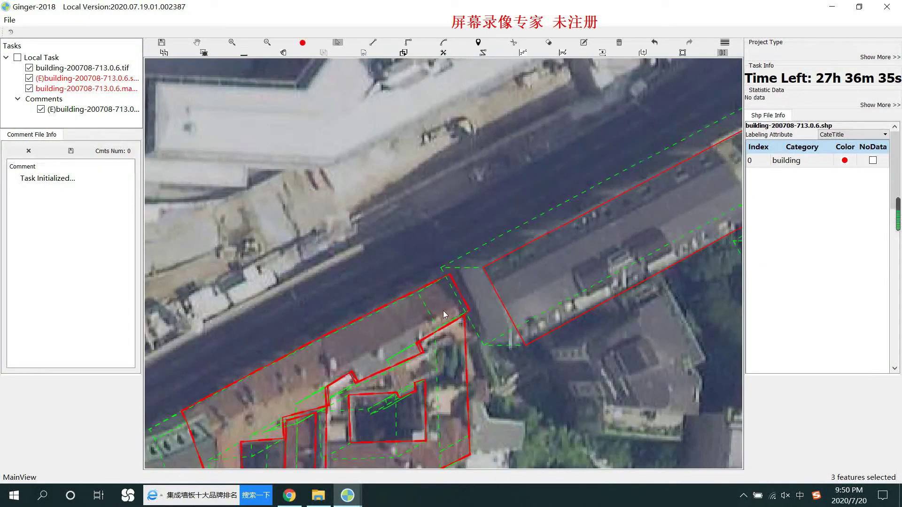
pyautogui.scroll(2, 443, 311)
pyautogui.press('l')
pyautogui.click(399, 280)
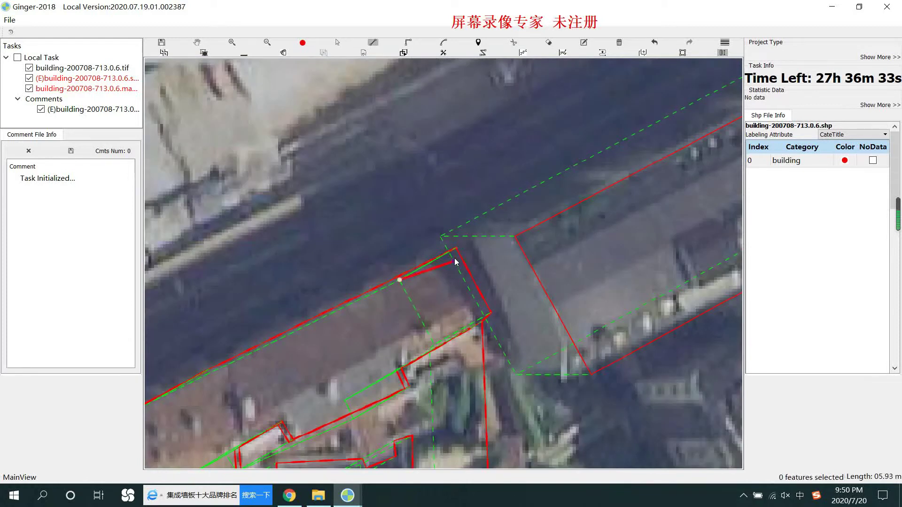
pyautogui.click(450, 252)
pyautogui.click(483, 313)
pyautogui.click(433, 342)
pyautogui.rightClick(426, 306)
pyautogui.press('Escape')
pyautogui.click(458, 288)
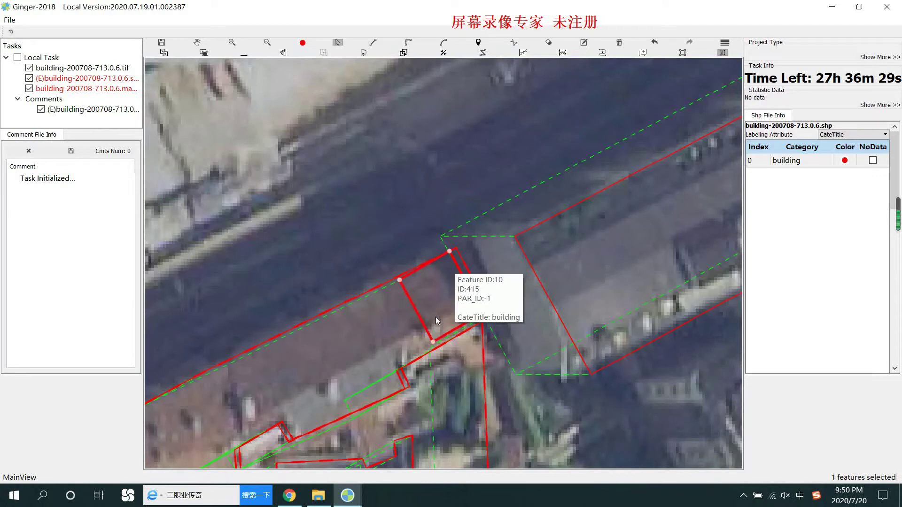
# Step: Check the gap beside the red-roofed block against the image, and set the long grey-roofed building's vector as the building vector
pyautogui.scroll(-1, 468, 282)
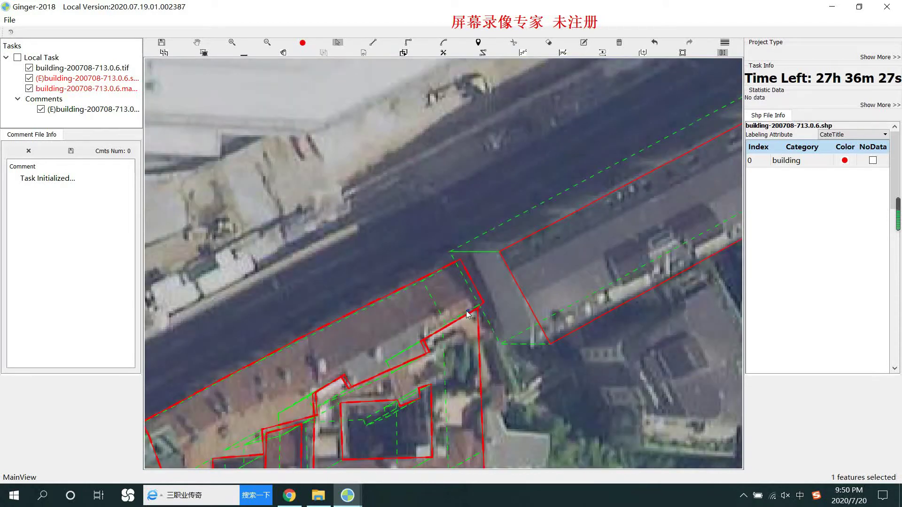
pyautogui.scroll(-1, 483, 283)
pyautogui.press('space')
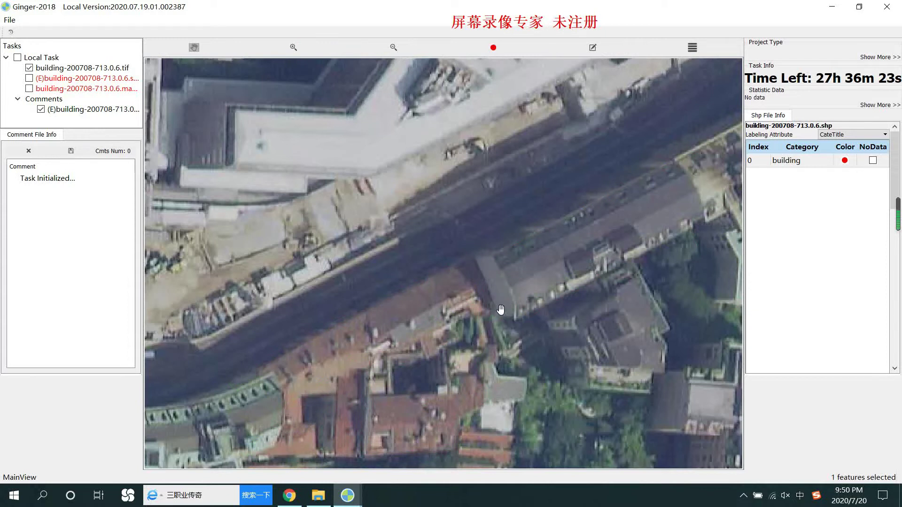
pyautogui.press('space')
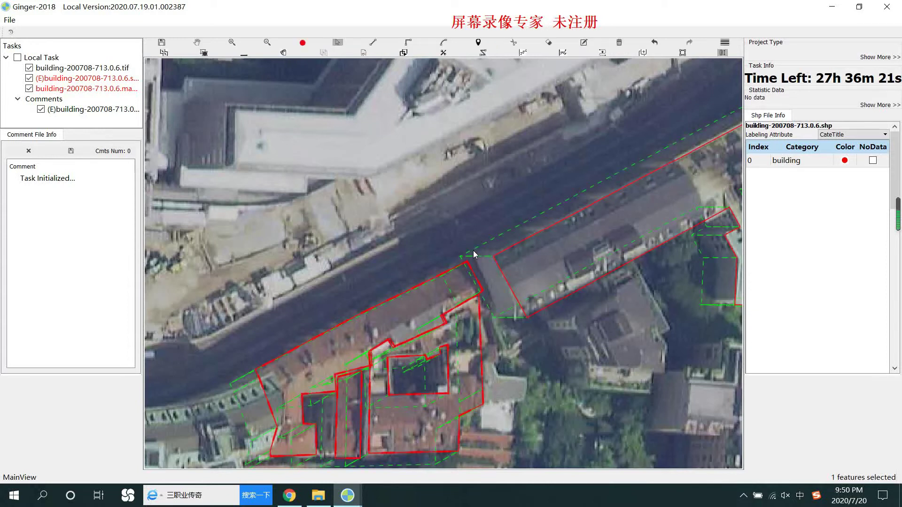
pyautogui.scroll(1, 475, 255)
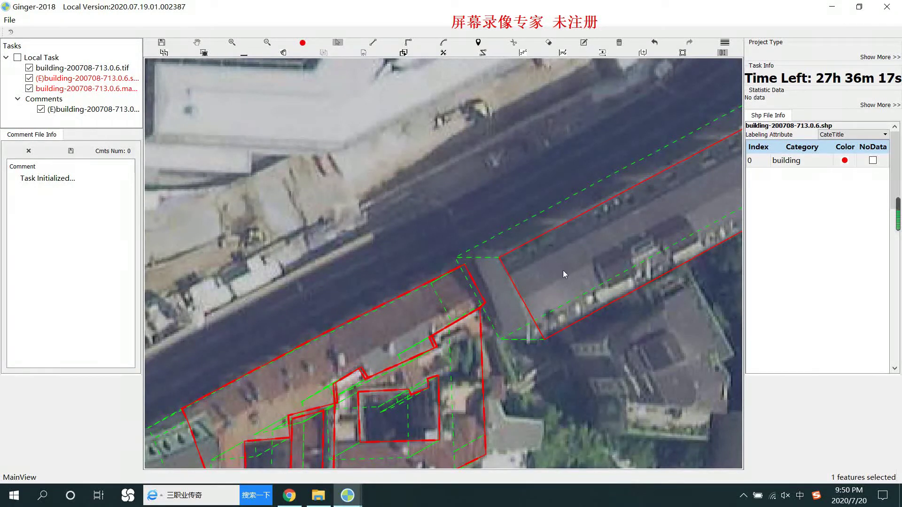
pyautogui.click(404, 330)
pyautogui.click(562, 266)
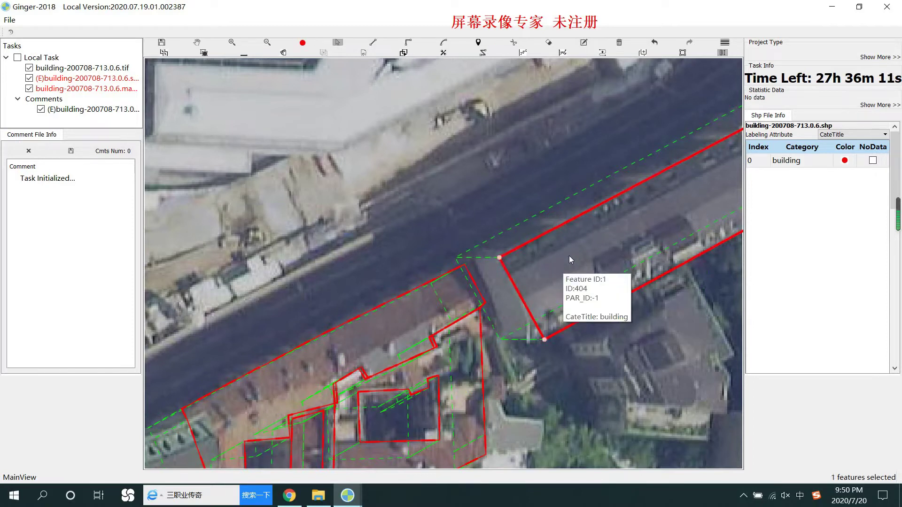
pyautogui.press('v')
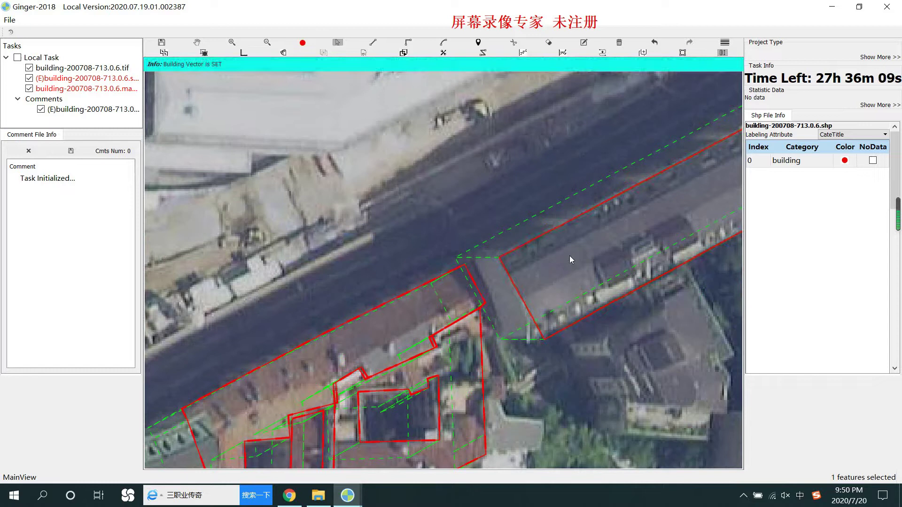
# Step: Apply the copied building vector to the connected red-roofed building outlines
pyautogui.click(401, 325)
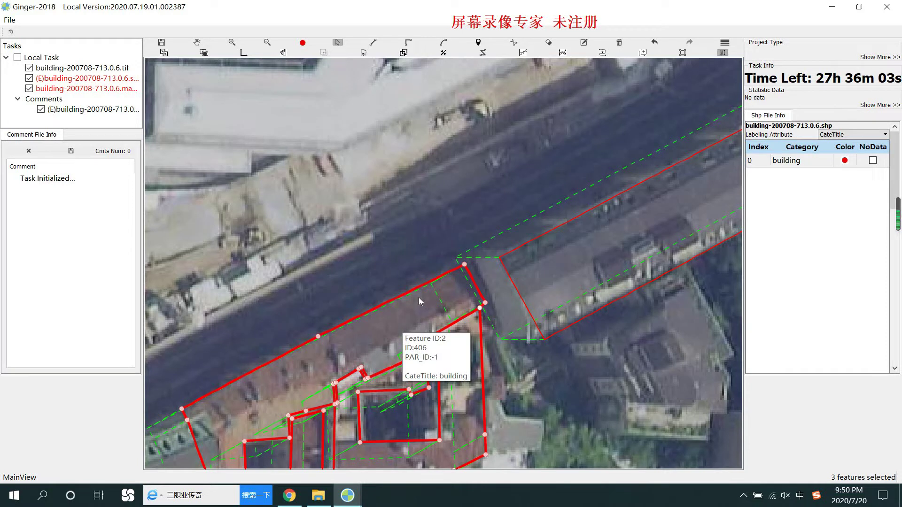
pyautogui.press('t')
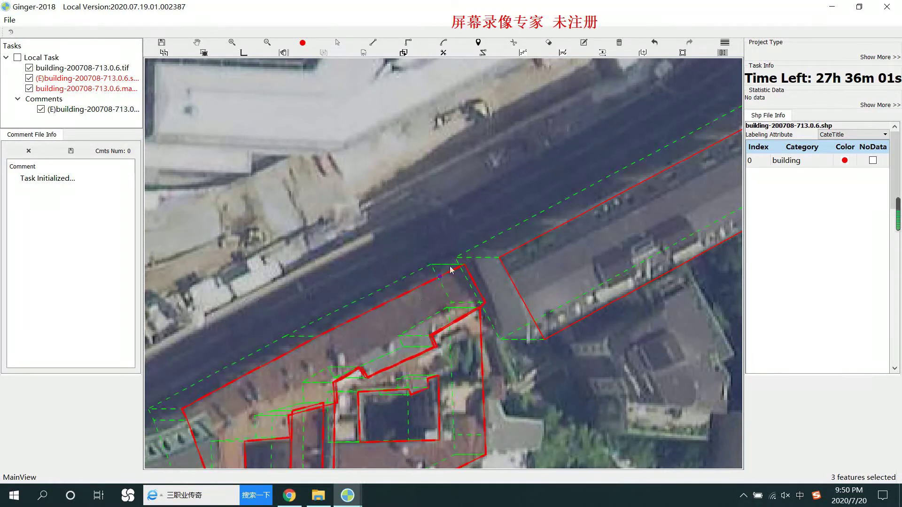
pyautogui.scroll(2, 451, 268)
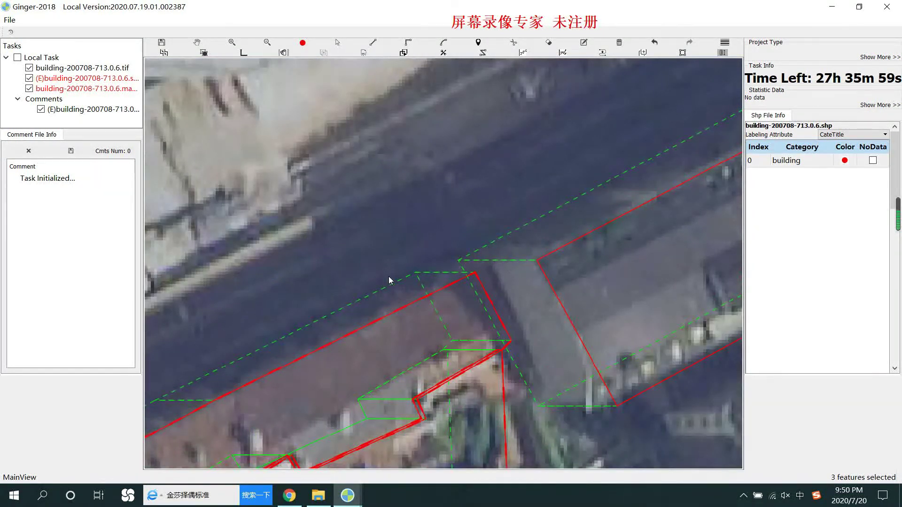
pyautogui.press('Escape')
pyautogui.scroll(-1, 514, 260)
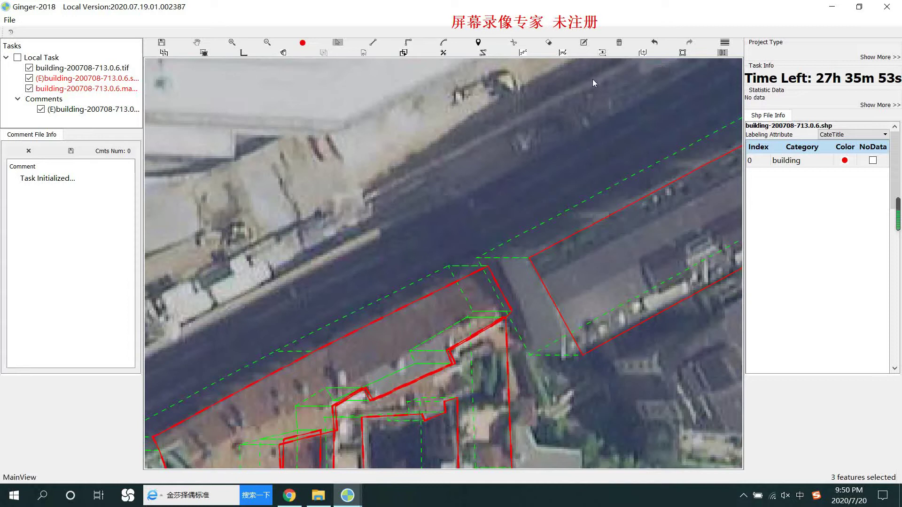
# Step: Reshape the red-roofed building's outline so its eastern end extends across the gap into the grey strip beside the long grey-roofed building
pyautogui.press('m')
pyautogui.click(488, 266)
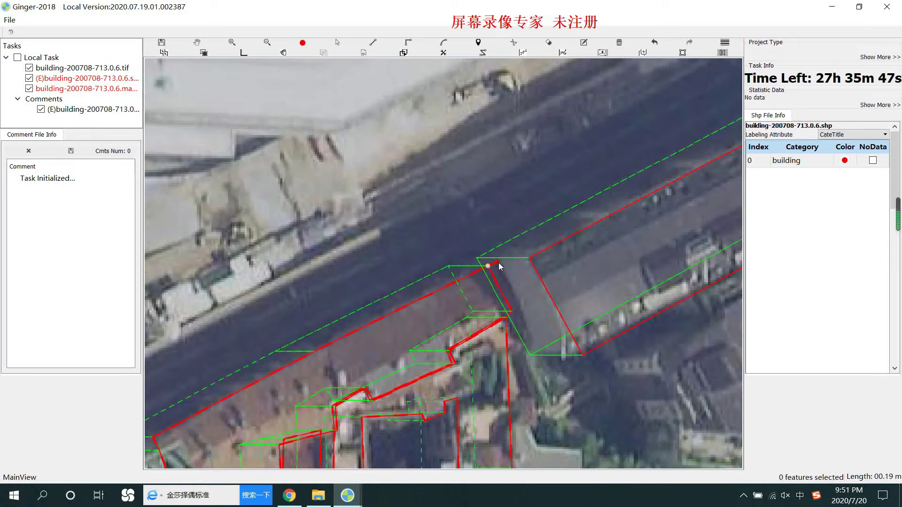
pyautogui.scroll(1, 505, 262)
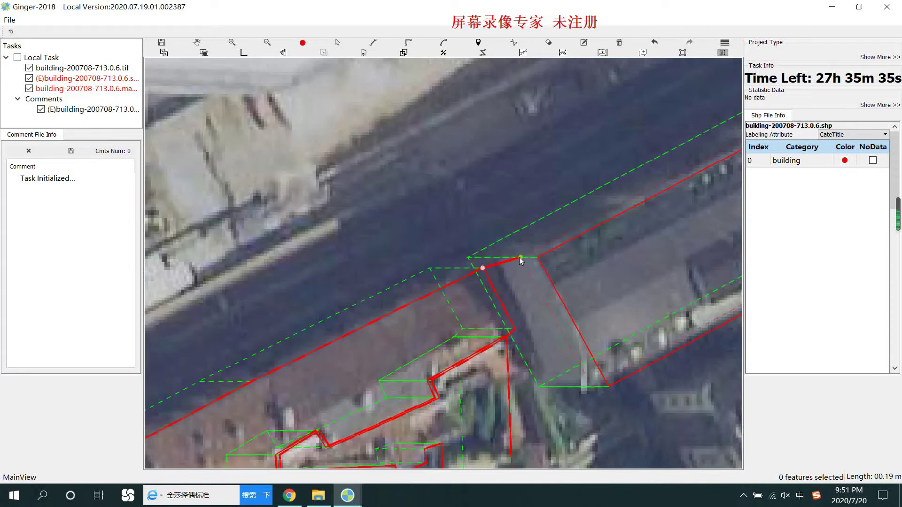
pyautogui.scroll(-2, 452, 233)
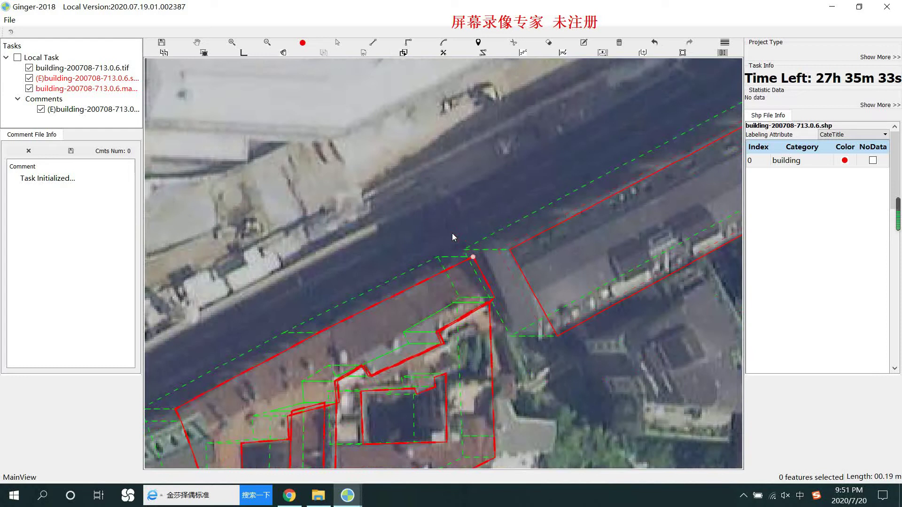
pyautogui.scroll(2, 477, 235)
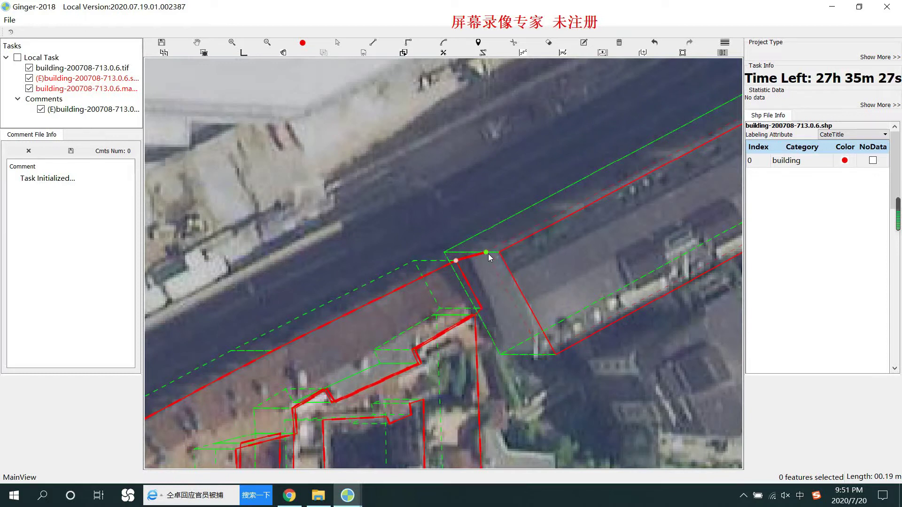
pyautogui.scroll(1, 460, 261)
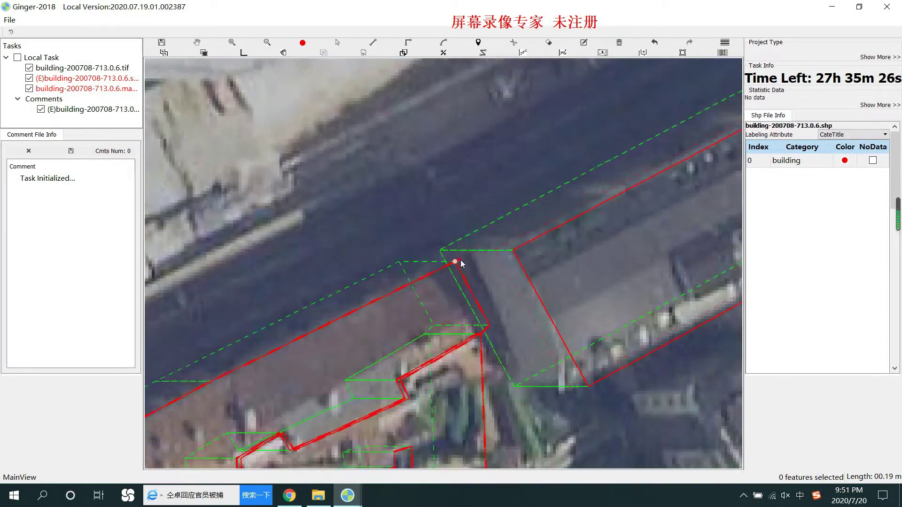
pyautogui.click(490, 242)
pyautogui.click(496, 249)
pyautogui.click(528, 314)
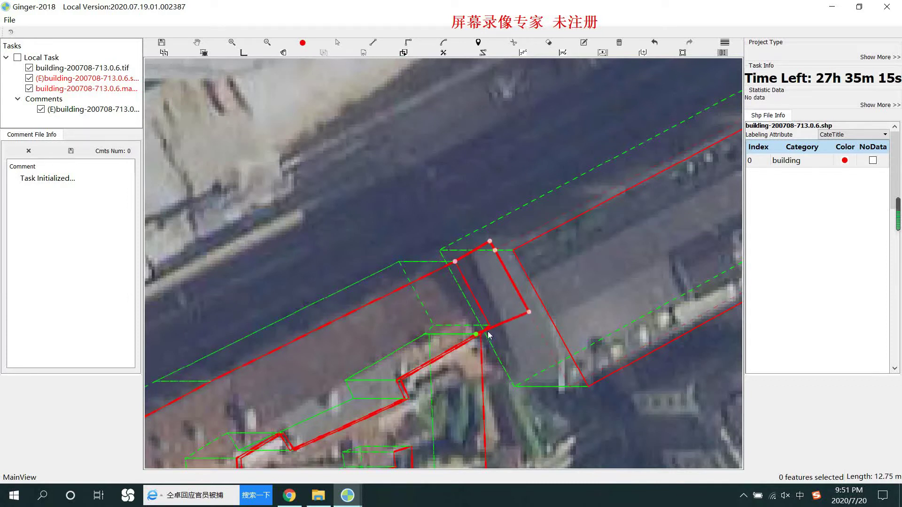
pyautogui.click(481, 334)
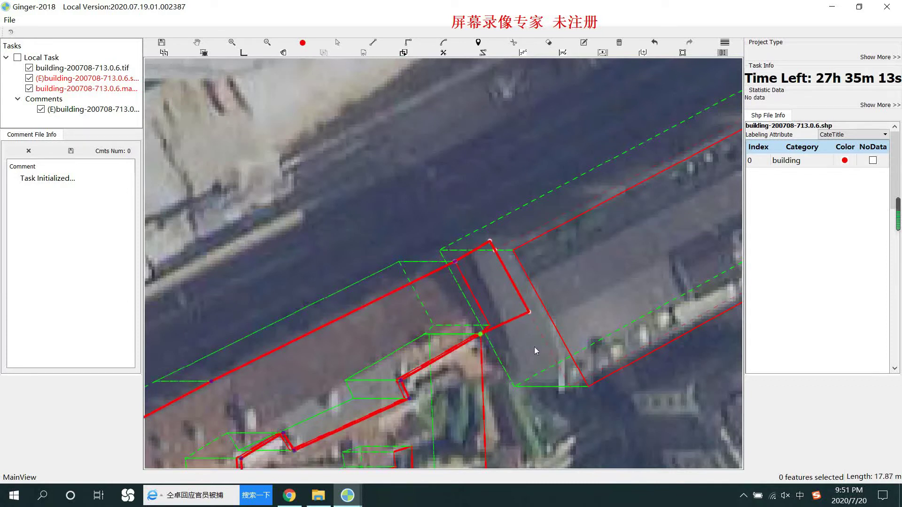
pyautogui.rightClick(534, 347)
pyautogui.scroll(-1, 541, 334)
pyautogui.press('Escape')
# Step: Select the extended red-roofed building and examine its eastern end and roof offset lines against the long grey-roofed building
pyautogui.click(462, 318)
pyautogui.scroll(1, 515, 291)
pyautogui.press('space')
pyautogui.scroll(-2, 542, 291)
pyautogui.scroll(3, 508, 297)
pyautogui.scroll(1, 505, 299)
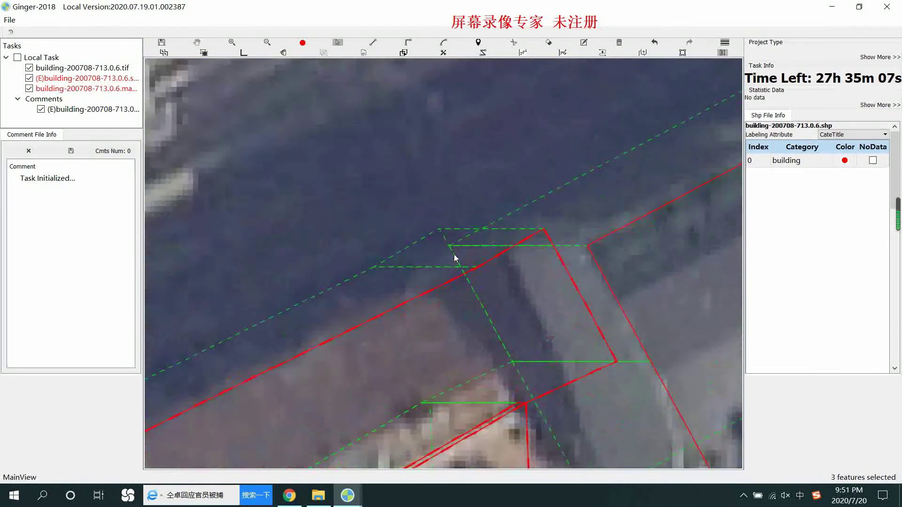